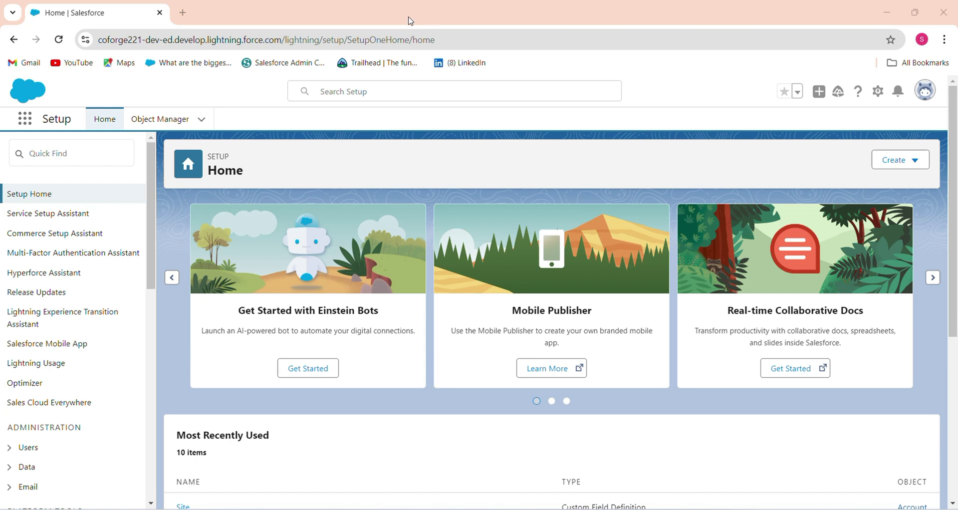
Find and open the Accounts list
click(25, 118)
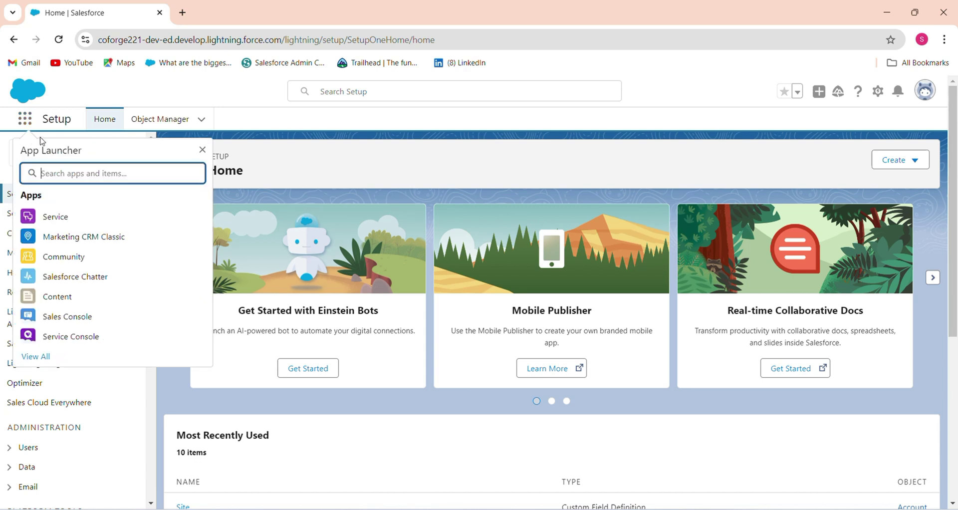
text(Acc)
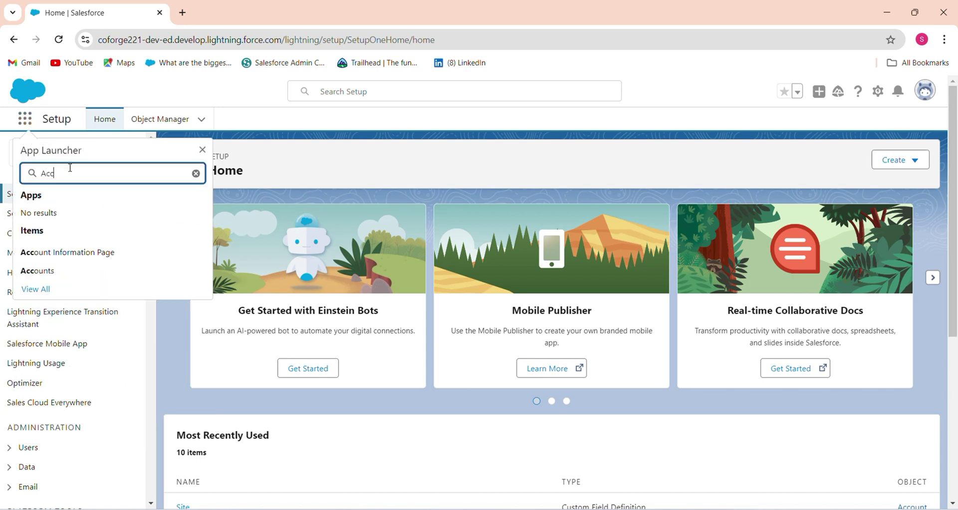
click(38, 271)
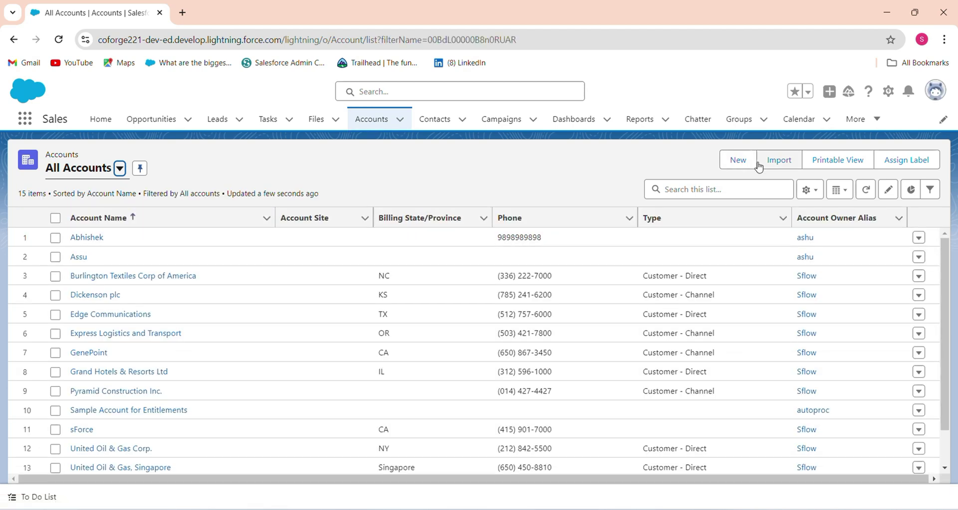
In a new account form, set Unit to Audi and view the dependent Site options
click(736, 164)
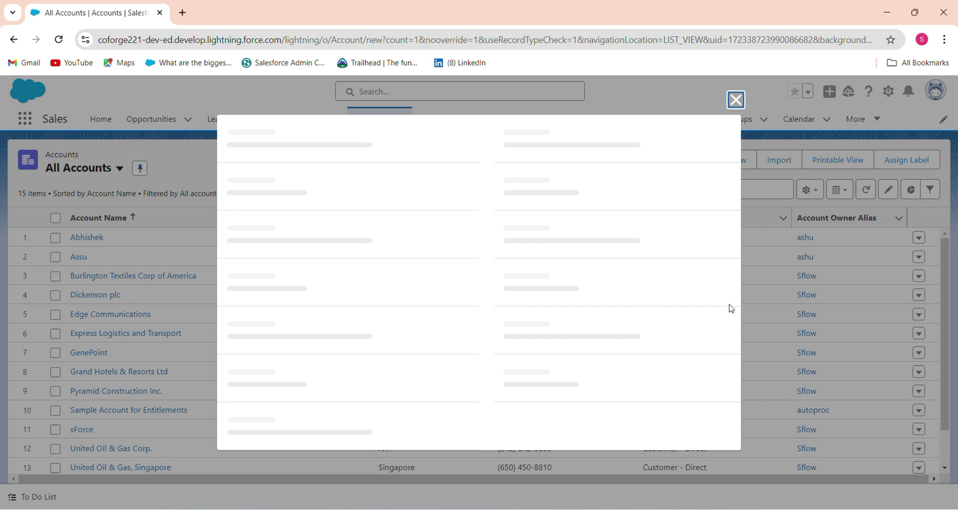
drag(739, 215, 759, 304)
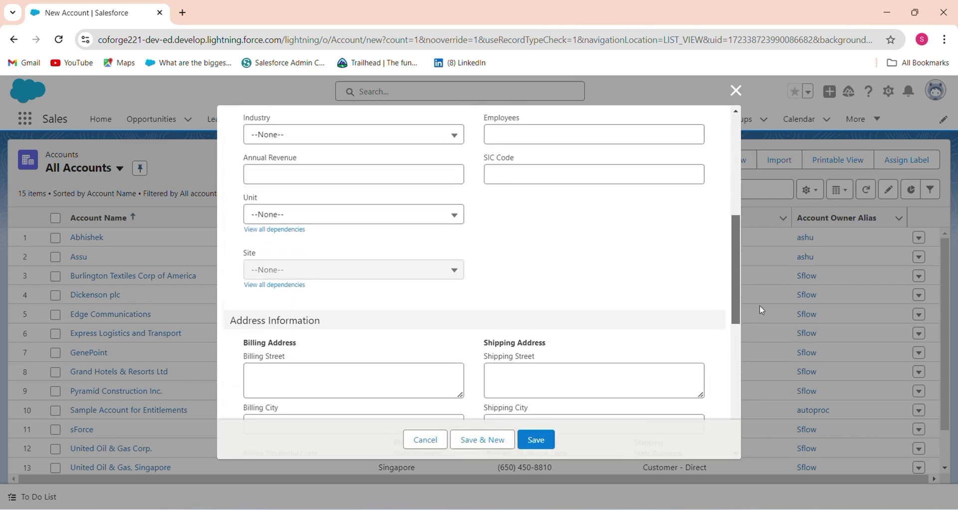
click(266, 219)
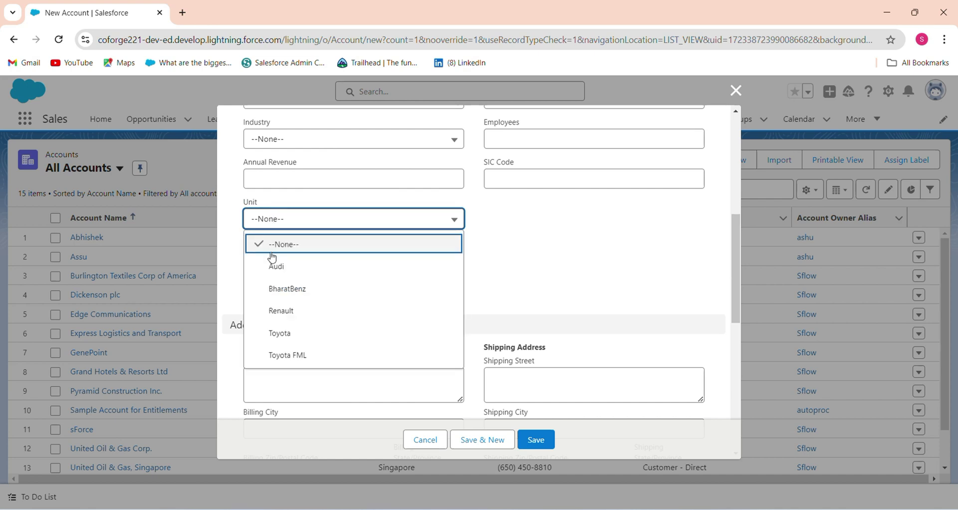
click(275, 268)
click(274, 273)
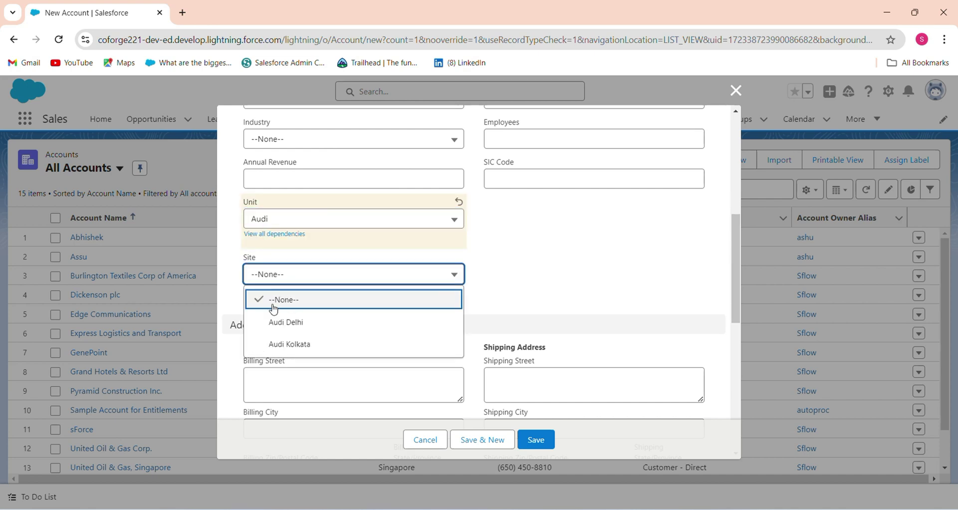
Set Unit to BharatBenz and then Renault, viewing the dependent Site options for each
click(305, 224)
click(288, 288)
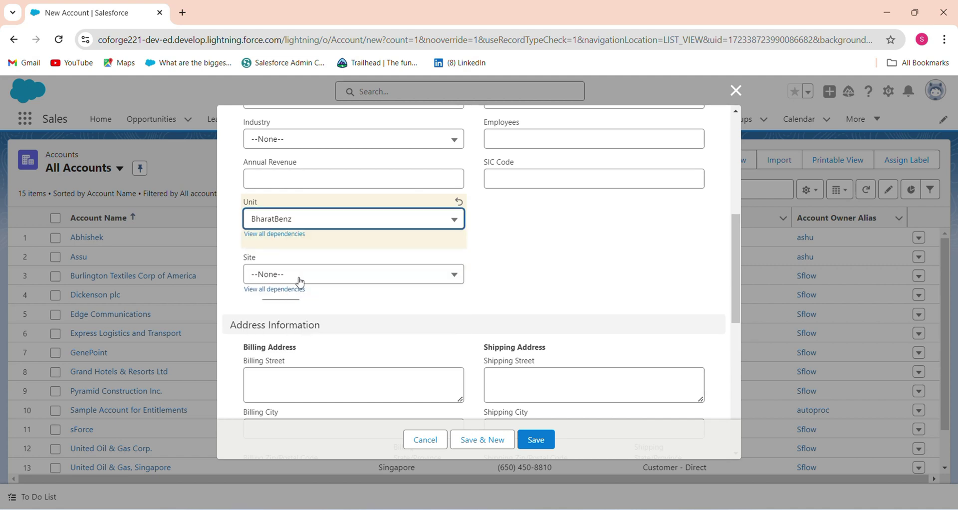
click(302, 280)
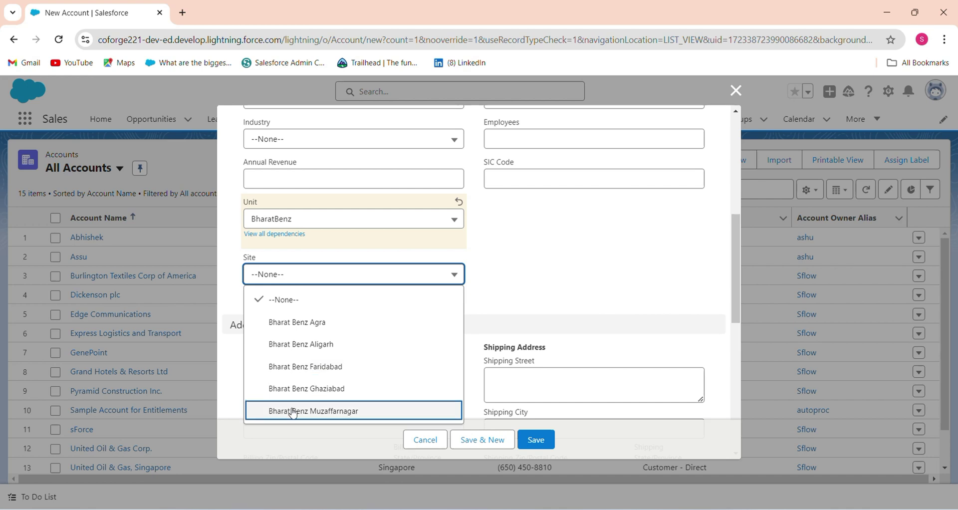
click(313, 222)
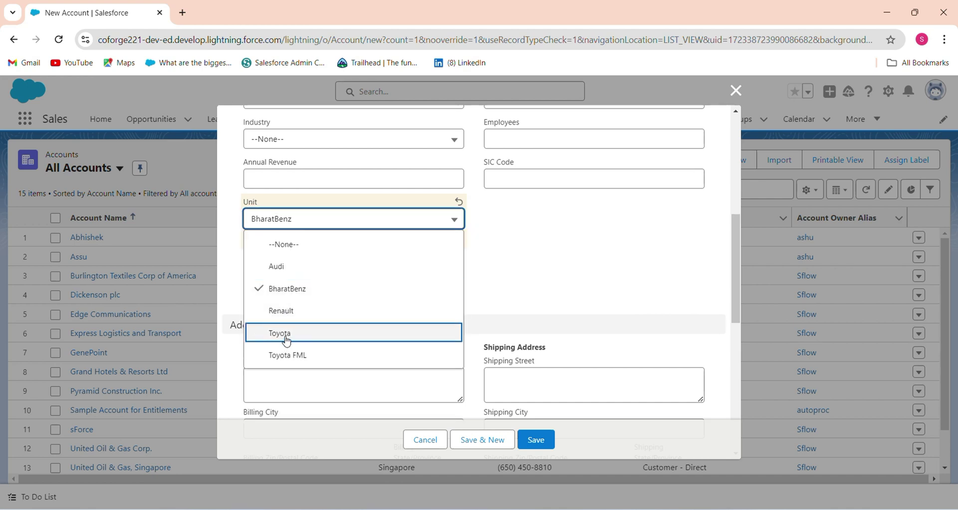
click(307, 311)
click(260, 274)
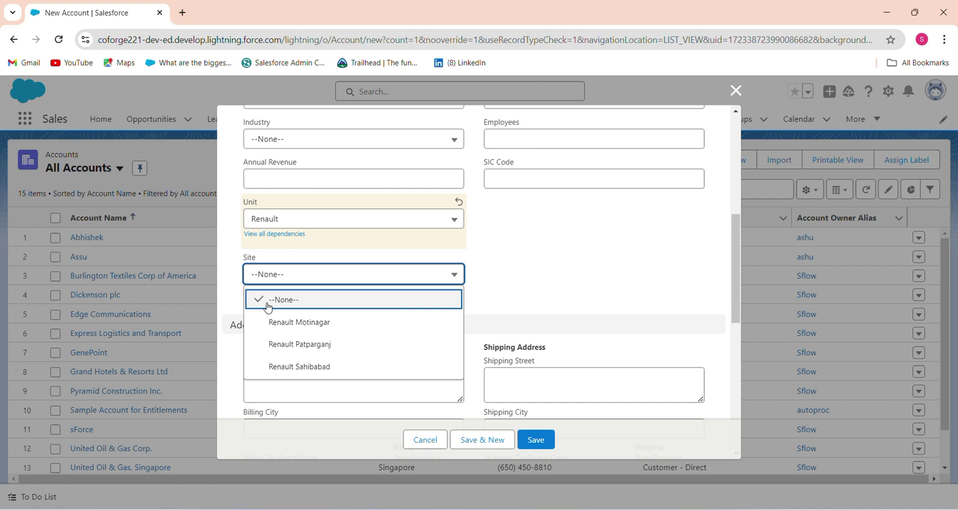
Set Unit to Toyota and view the dependent Site options
click(302, 224)
click(302, 224)
click(298, 336)
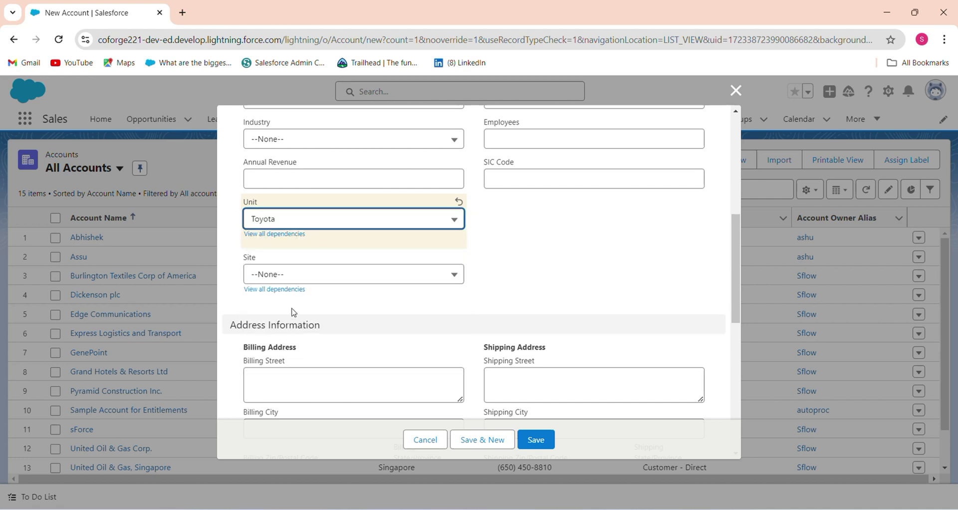
click(331, 285)
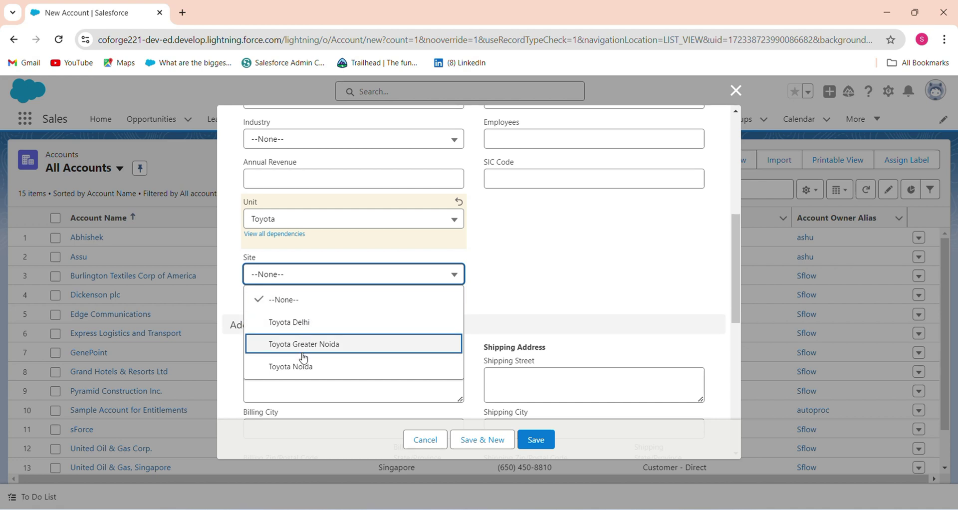
Set Unit to Toyota FML, view the dependent Site options, and close the new account form without saving
click(302, 222)
click(312, 219)
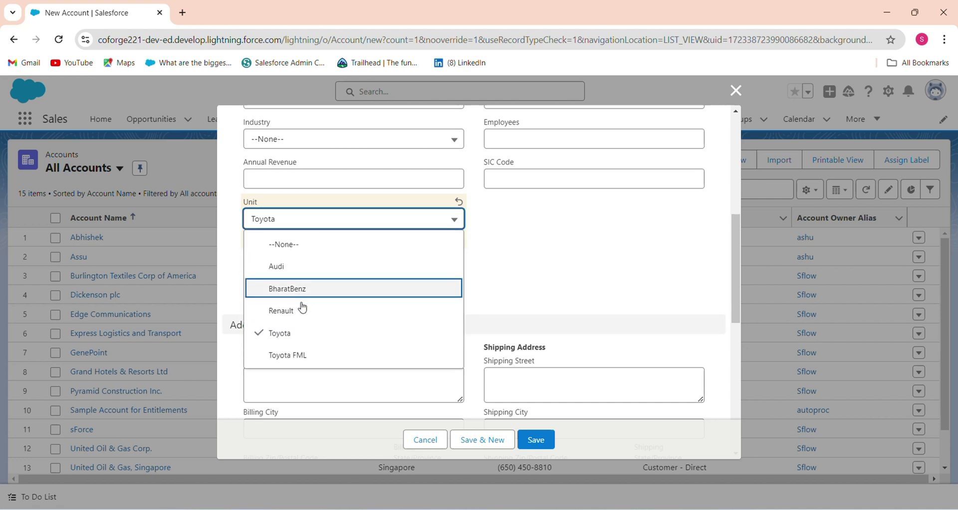
click(305, 356)
click(266, 274)
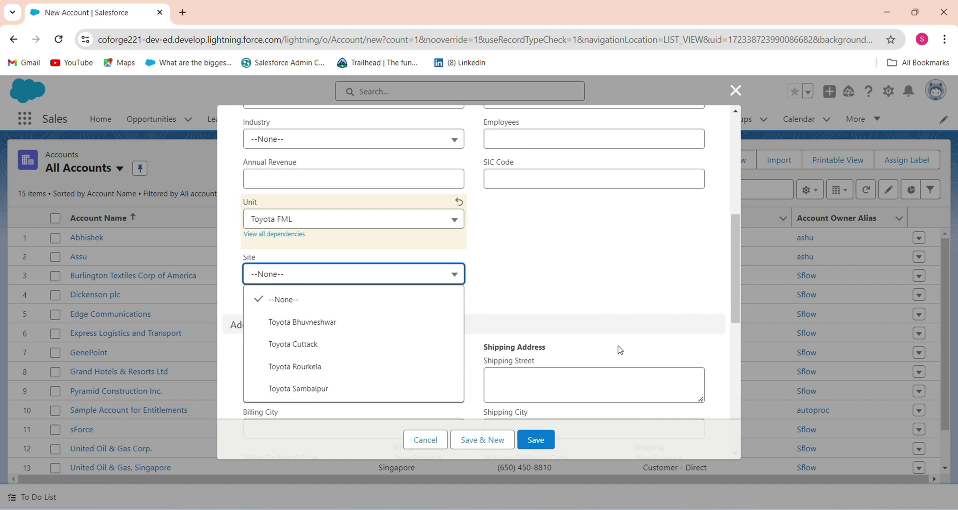
click(640, 296)
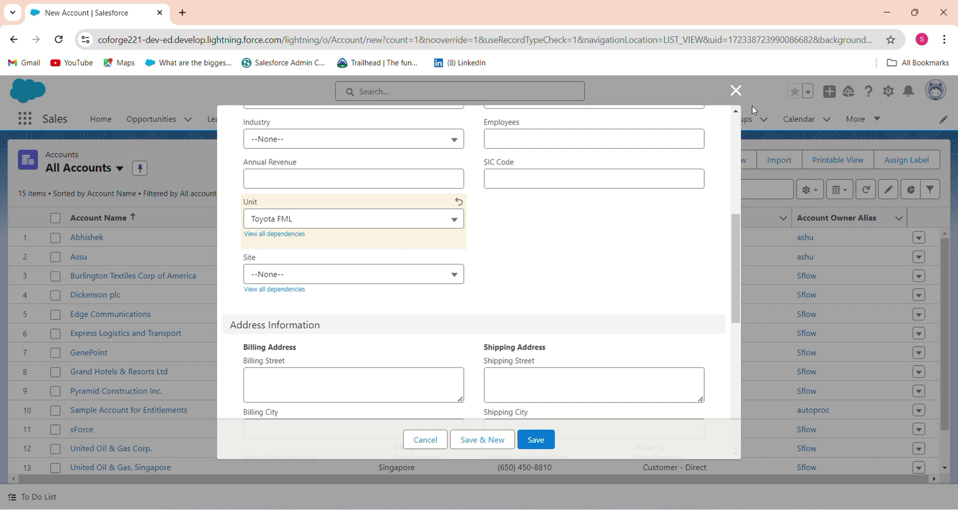
click(736, 90)
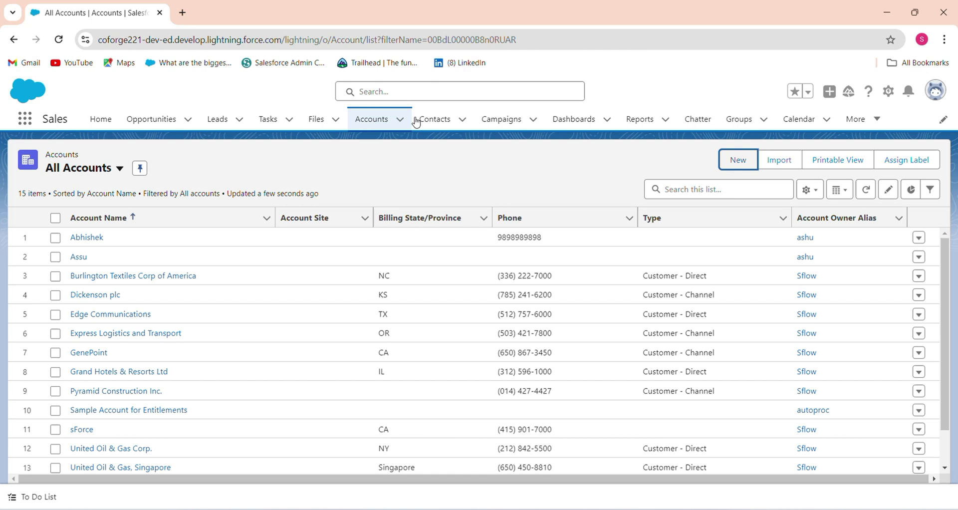
Open Setup in a new browser tab, search for Flow, and open the Flows page
click(891, 98)
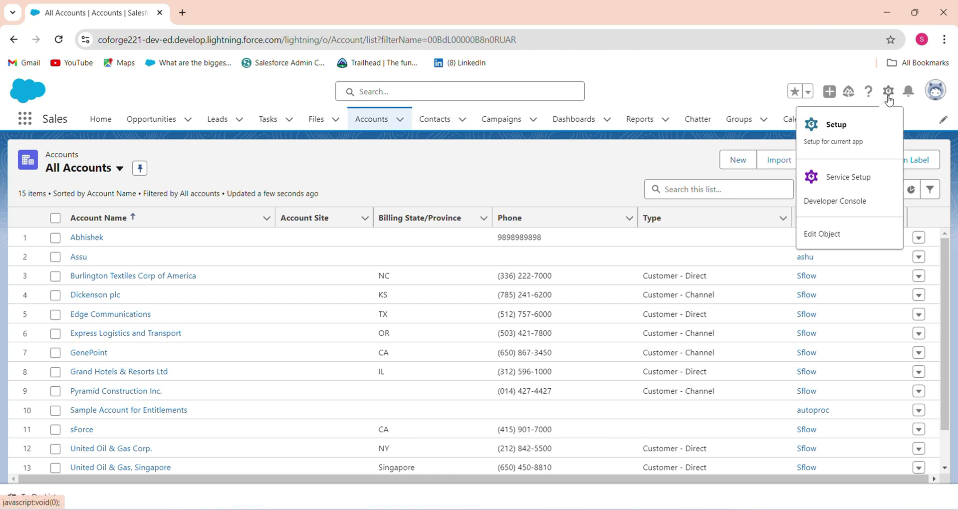
click(844, 129)
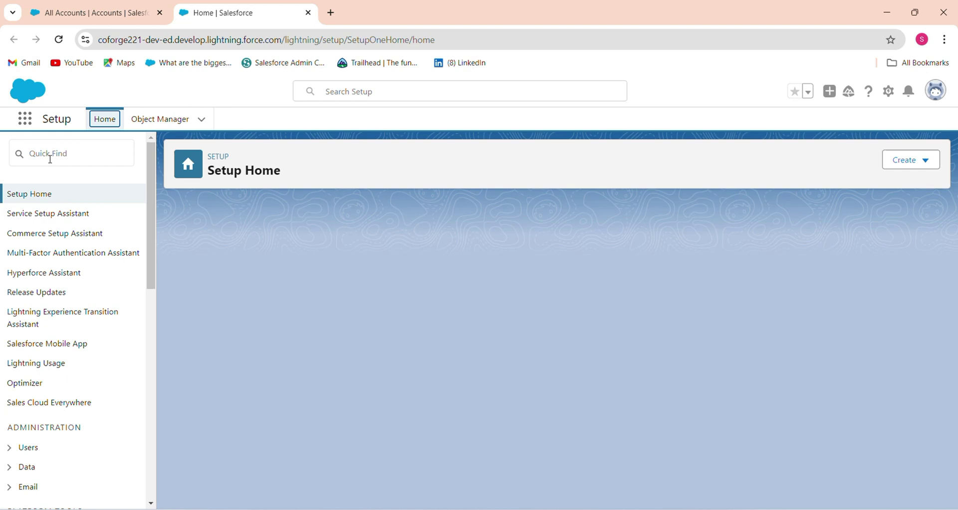
text(F)
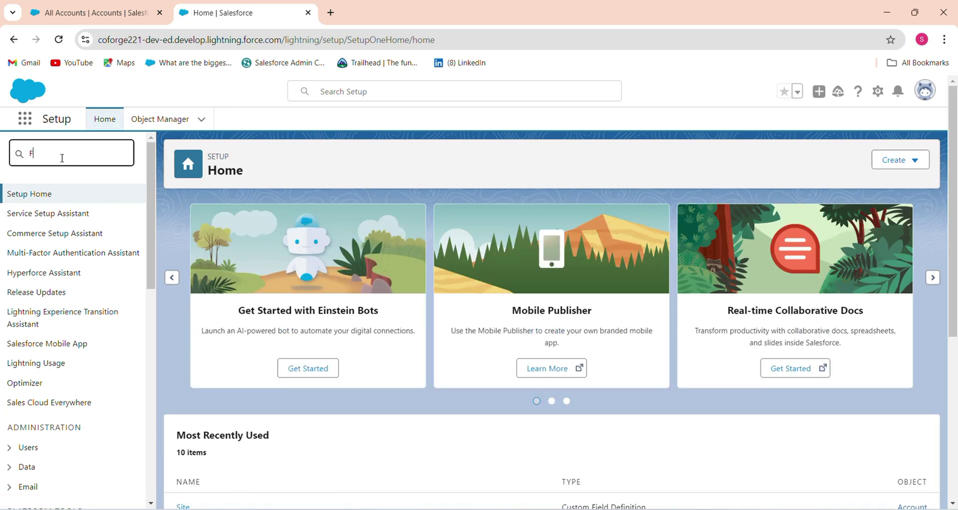
text(low)
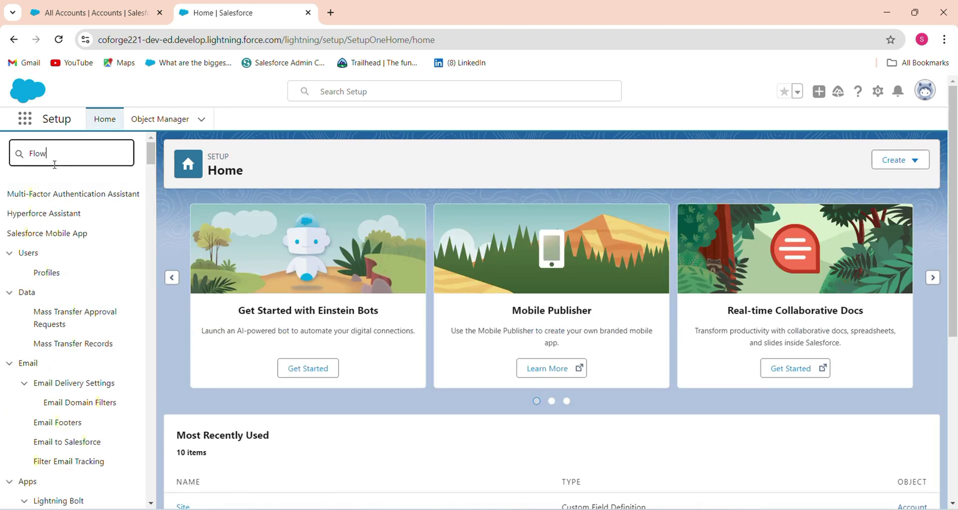
click(39, 296)
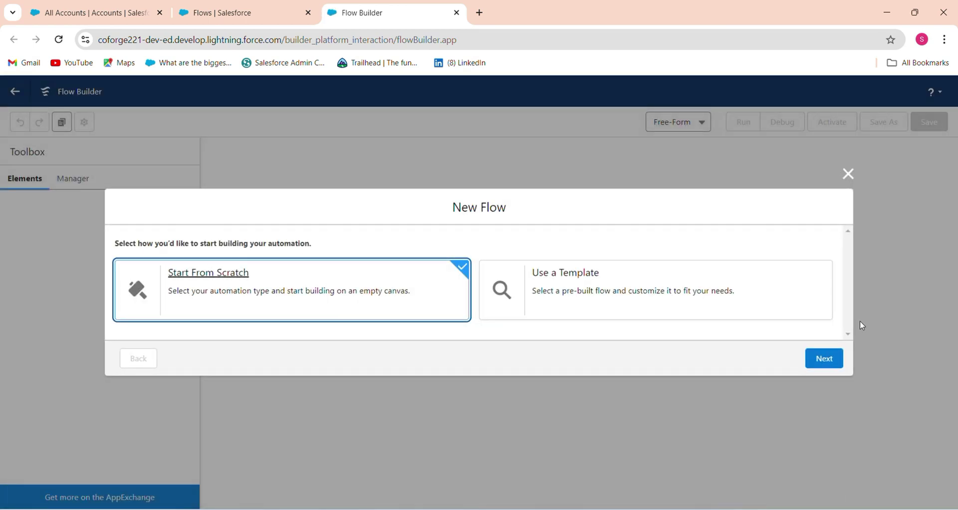
Create a screen flow from scratch and add a Screen element between Start and End
click(815, 360)
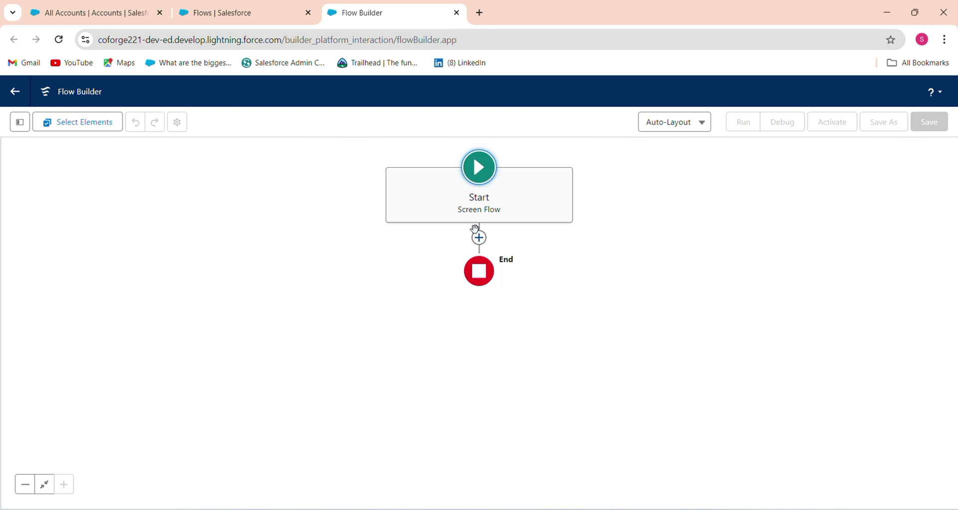
click(478, 238)
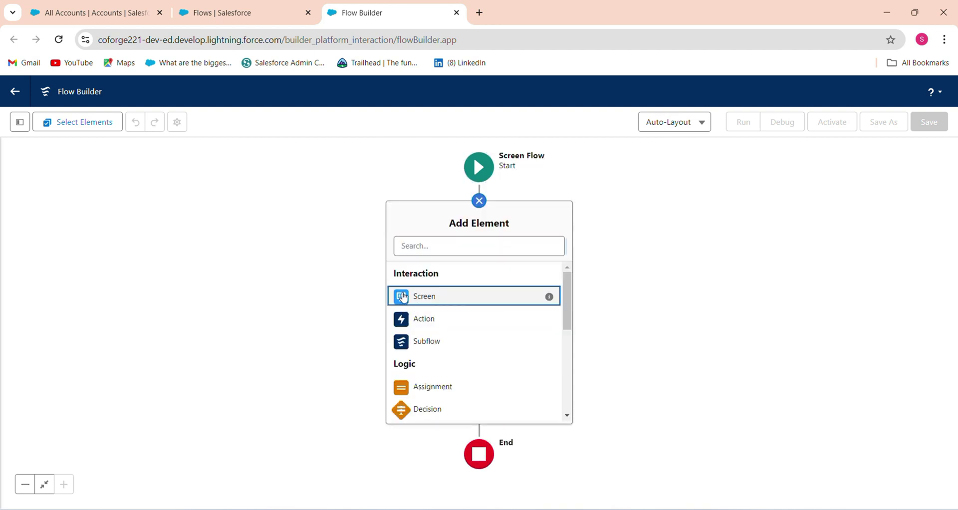
click(418, 304)
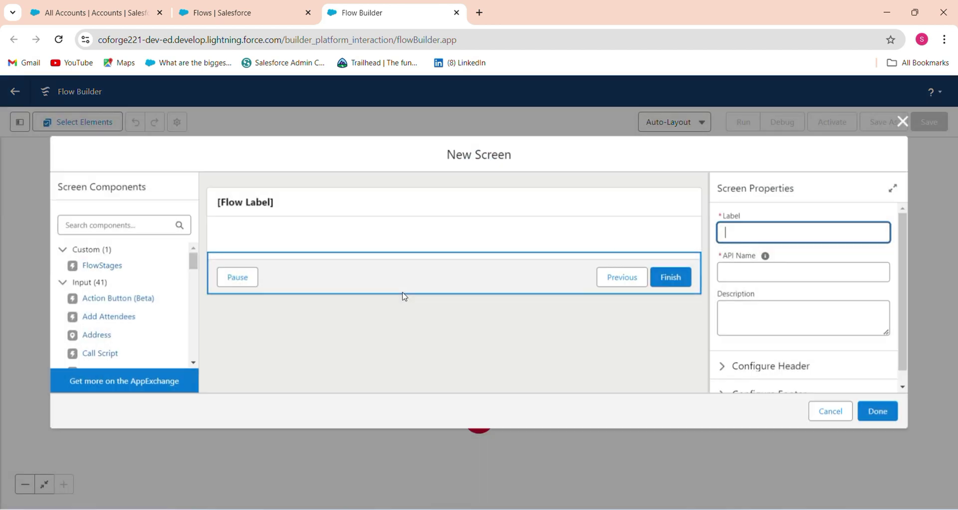
Find the Dependent Picklists component and add it to the new screen
click(119, 226)
text(depe)
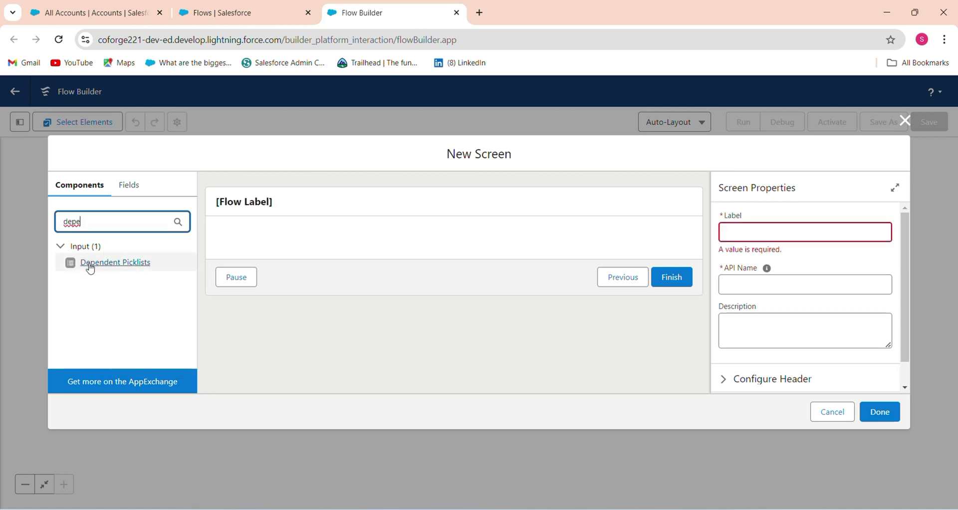
drag(90, 265, 257, 255)
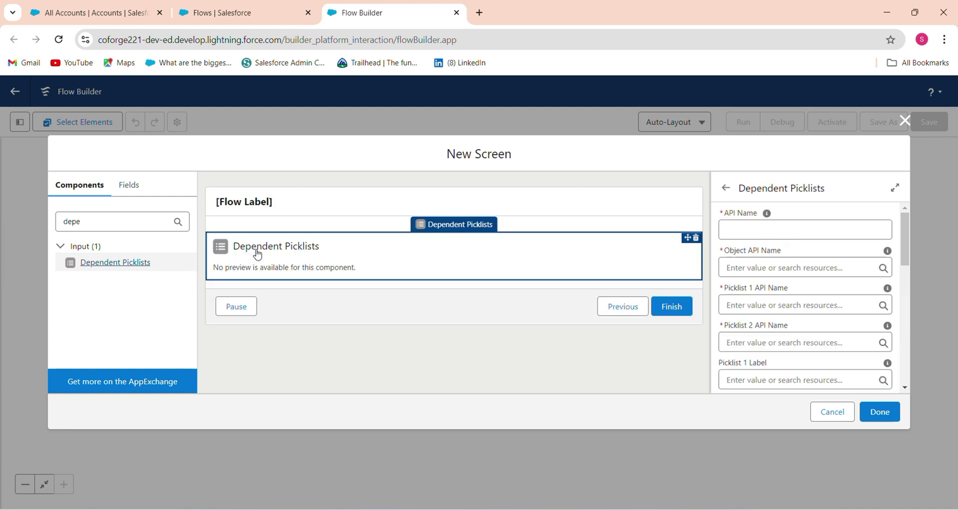
Label the screen "Dependent Picklist" and reselect its Dependent Picklists component
click(496, 210)
click(764, 229)
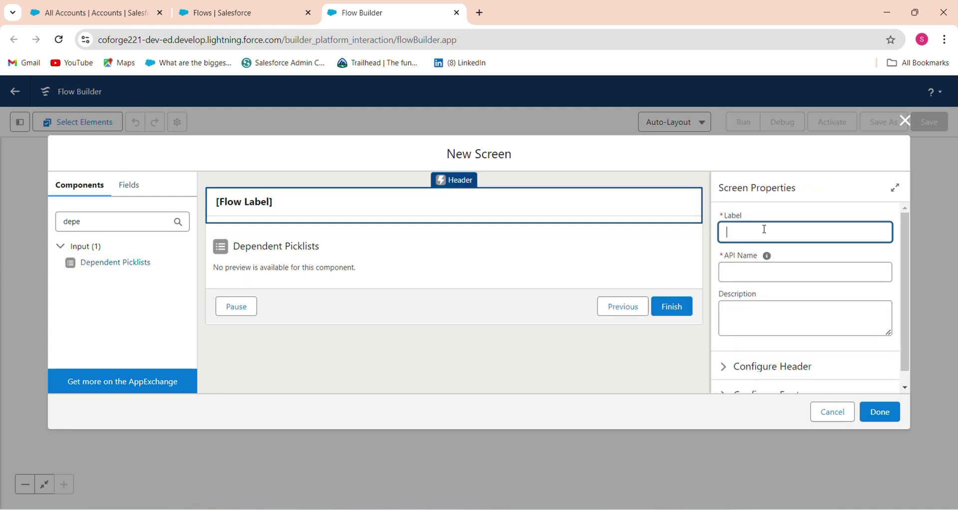
text(Use)
key(BackSpace)
key(BackSpace)
key(BackSpace)
text(Desoendent)
double_click(765, 229)
key(End)
key(BackSpace)
key(BackSpace)
key(BackSpace)
key(BackSpace)
key(BackSpace)
key(BackSpace)
key(BackSpace)
key(BackSpace)
text(pendent Picklist)
click(544, 265)
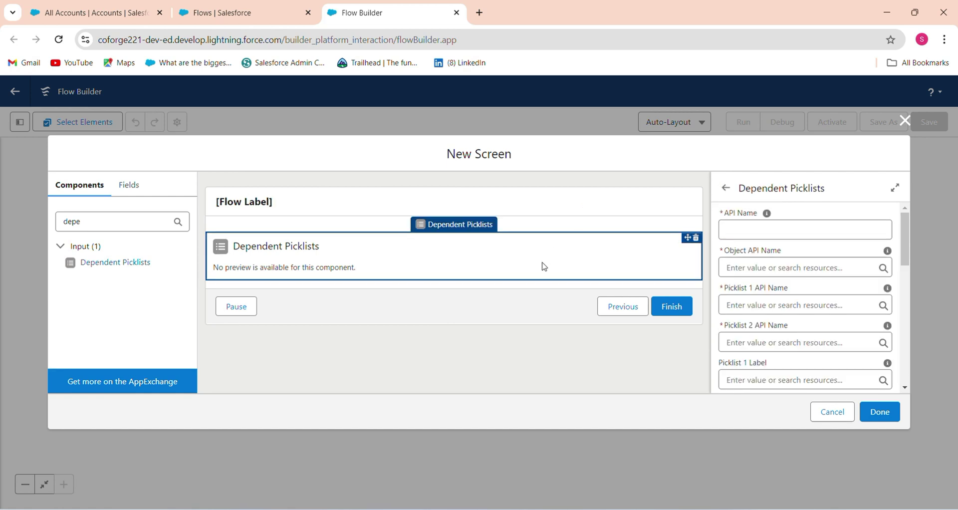
click(725, 228)
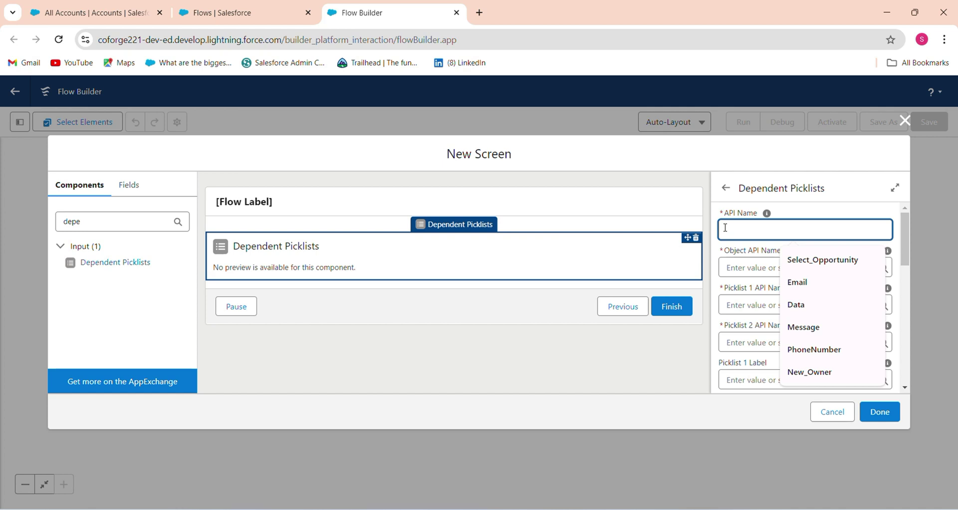
text(Unit)
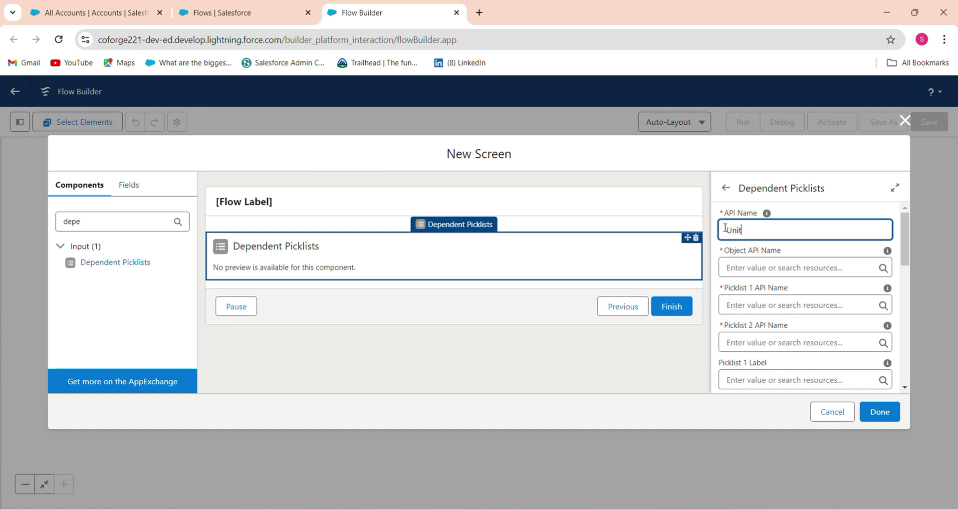
click(747, 266)
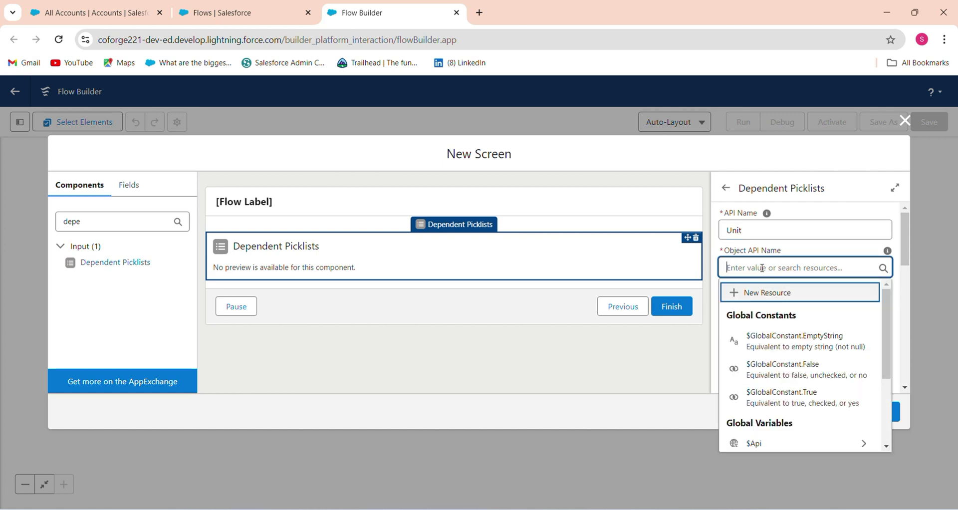
double_click(751, 229)
key(BackSpace)
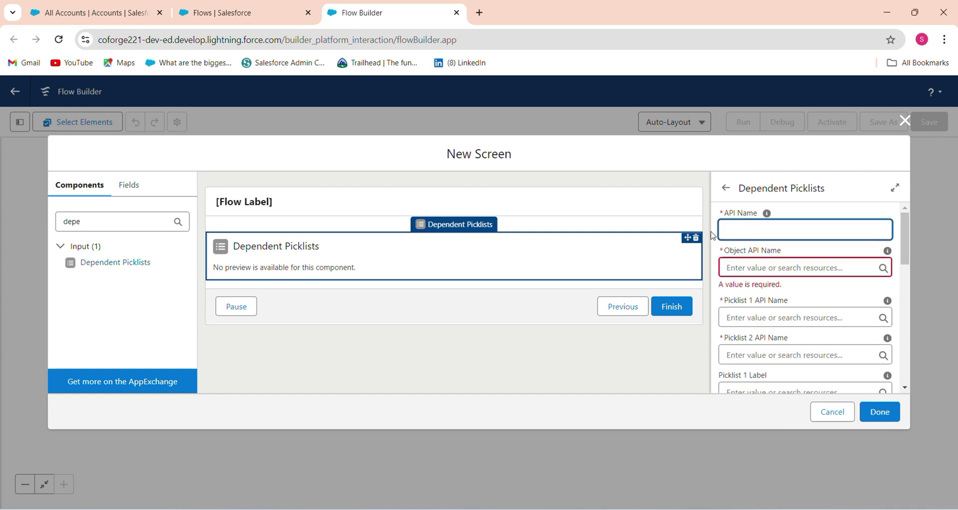
Set the Dependent Picklists component's API name to DP_Picklist
text(D)
text(ep)
text(e)
key(BackSpace)
key(BackSpace)
text(P_Picklist)
Set the Dependent Picklists component's Object API Name to Account
click(760, 261)
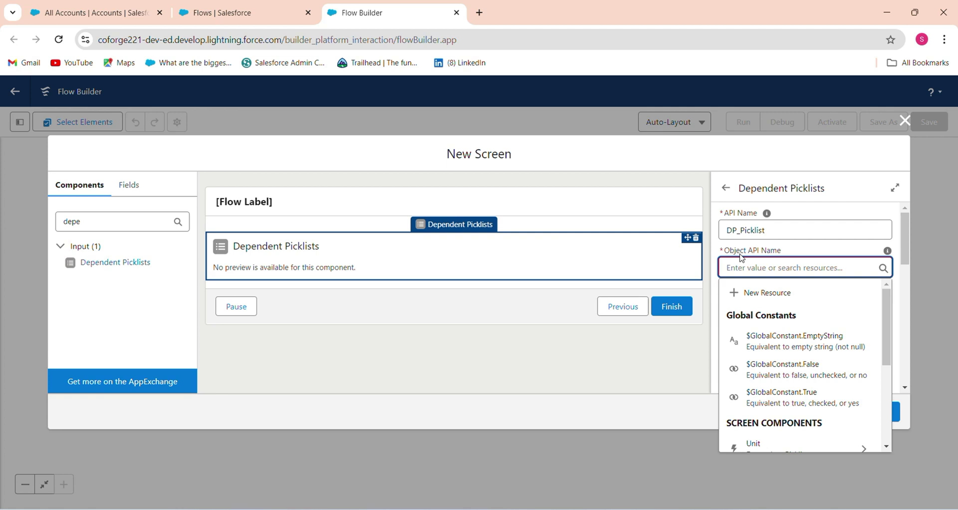
click(41, 16)
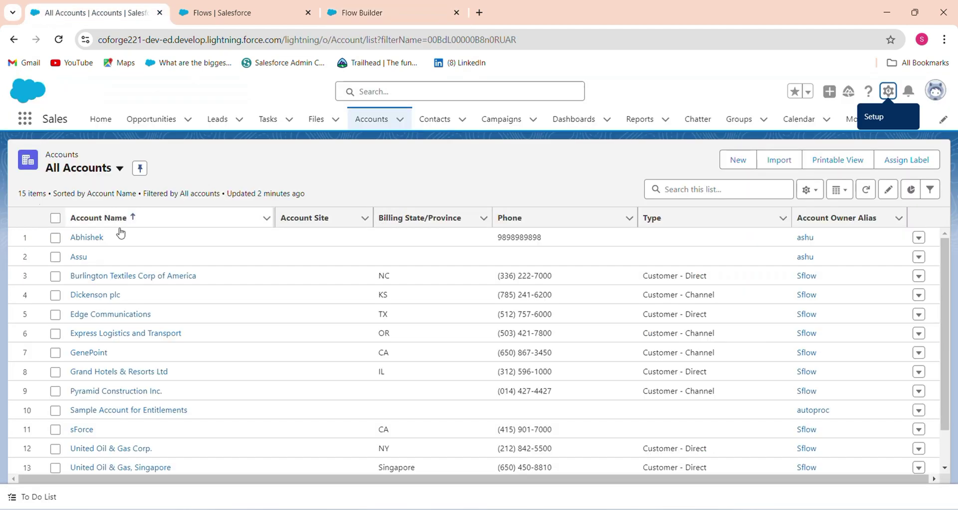
click(344, 6)
text(Acc)
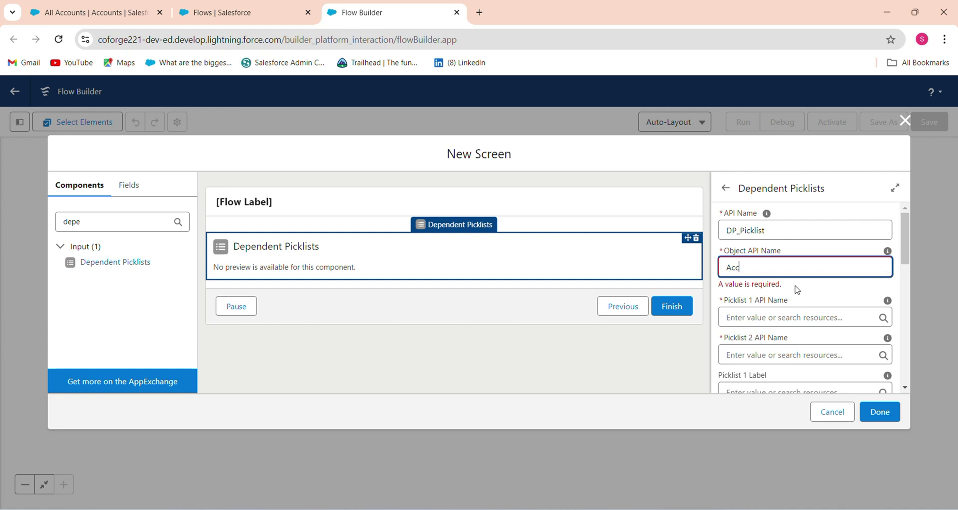
text(ount)
Open the Account object's Fields & Relationships list in Object Manager to look up the API name for Picklist 1
scroll(903, 263, down, 2)
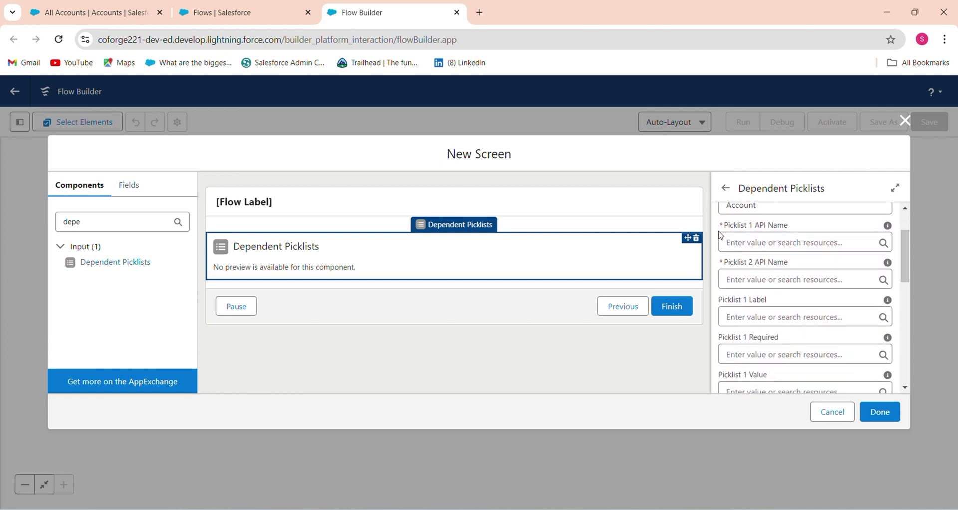
click(750, 239)
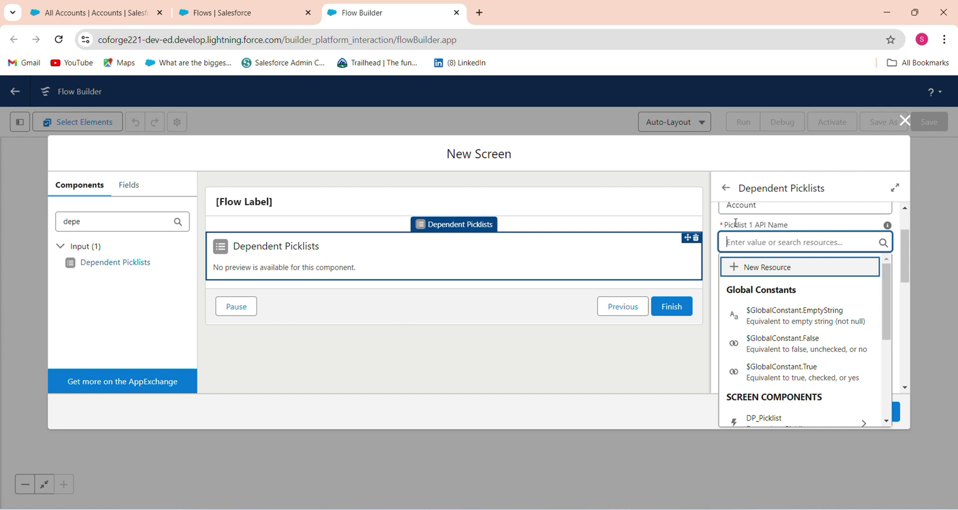
click(95, 13)
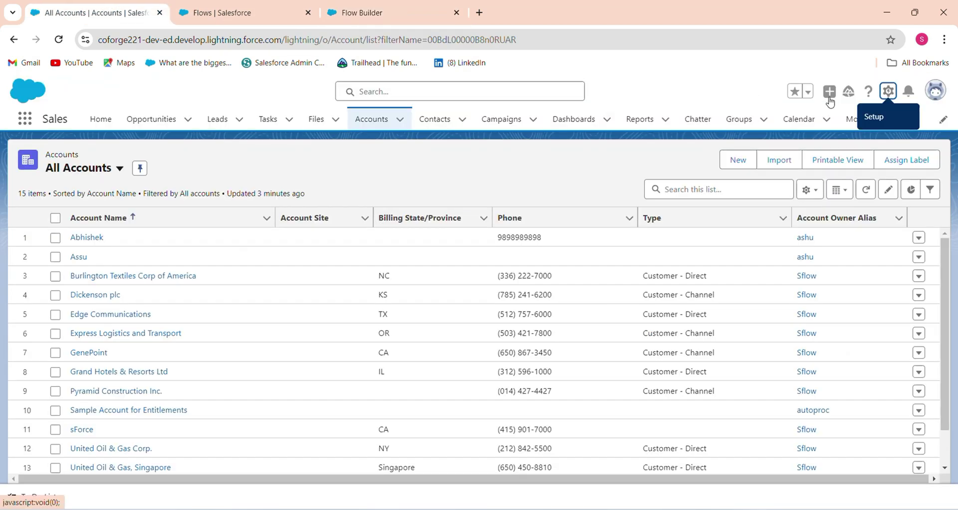
click(889, 91)
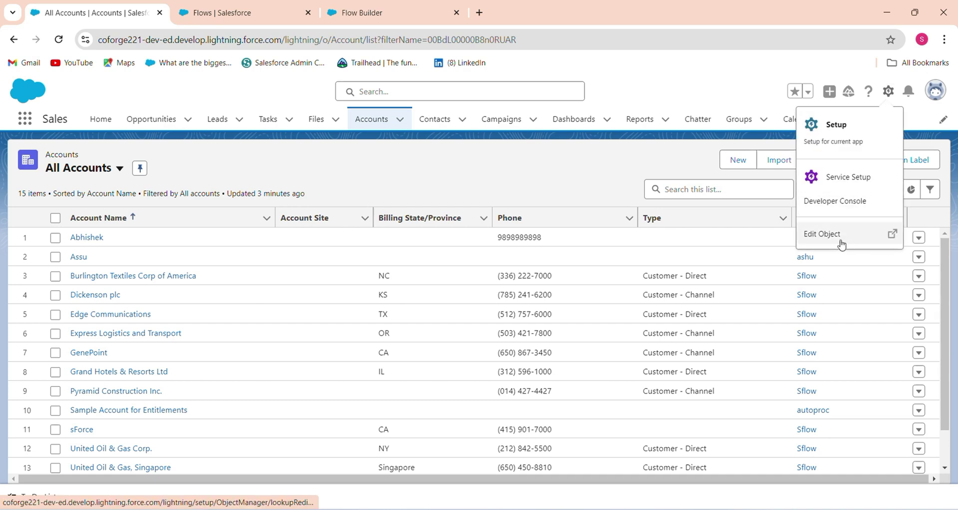
click(842, 244)
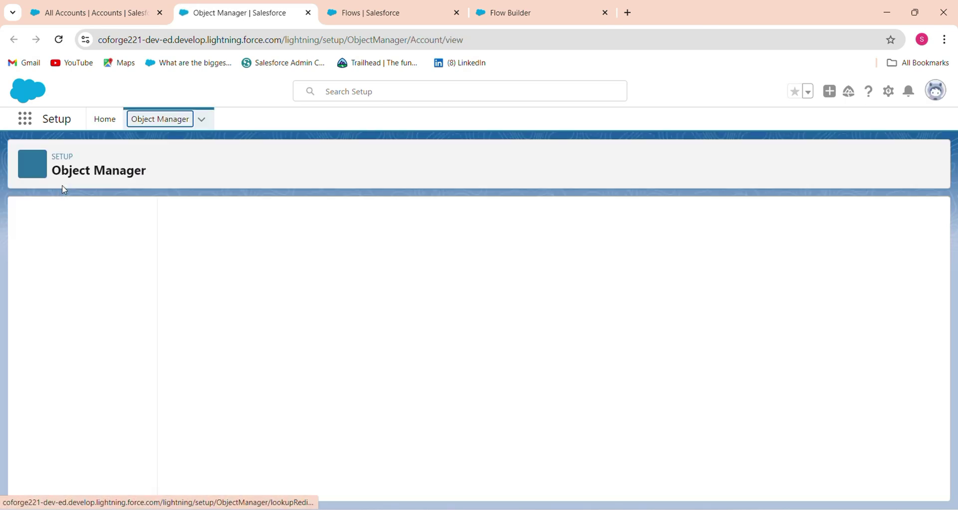
click(67, 247)
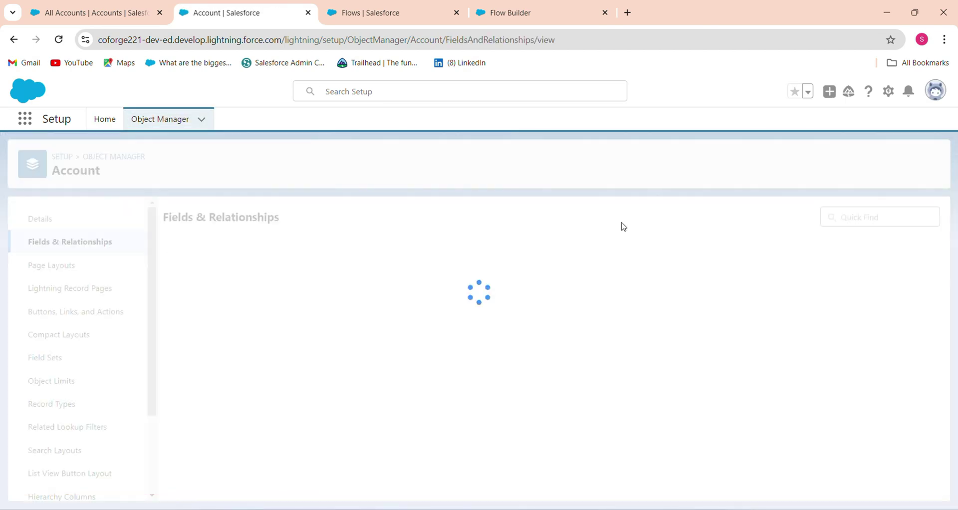
Search the Account fields for "uni" and enter the Unit field's name, Unit__c, as the component's Picklist 1 API Name
click(642, 225)
text(uni)
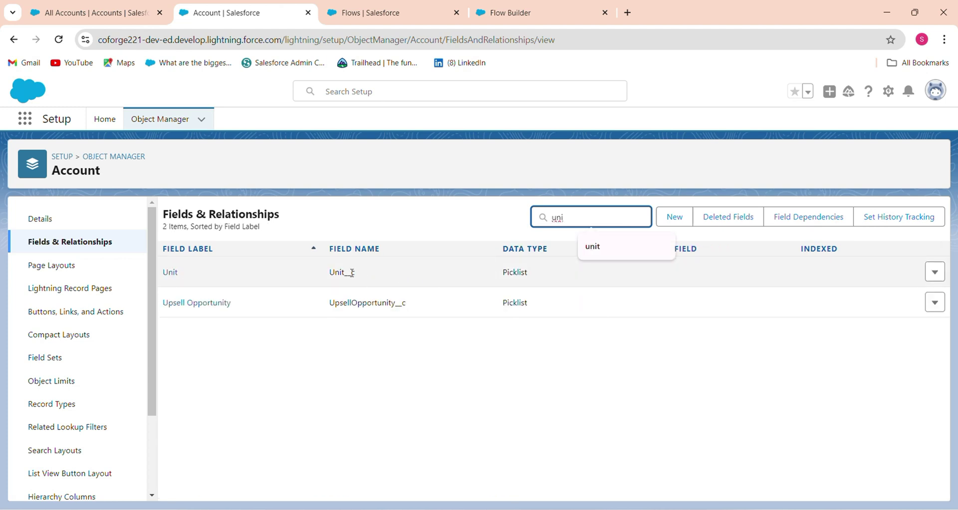
click(352, 273)
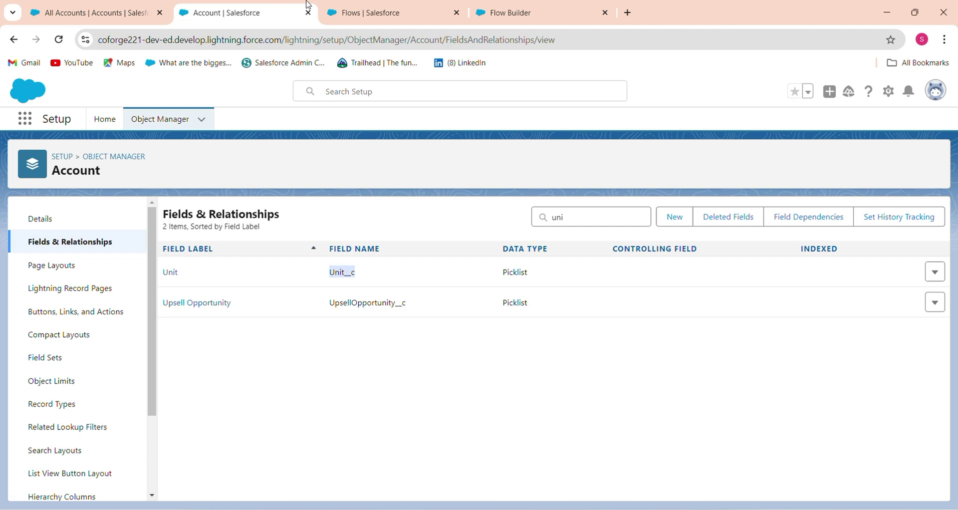
click(355, 7)
click(591, 13)
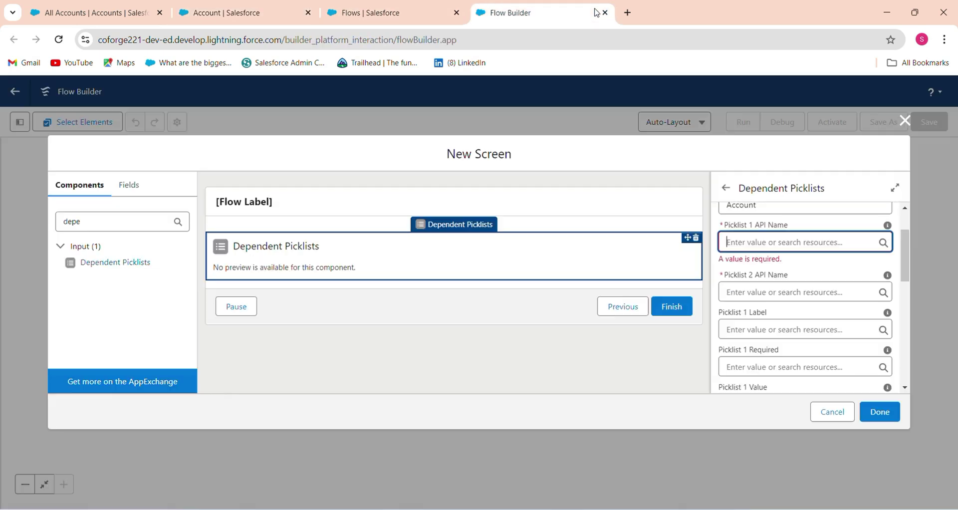
text(Unit__c)
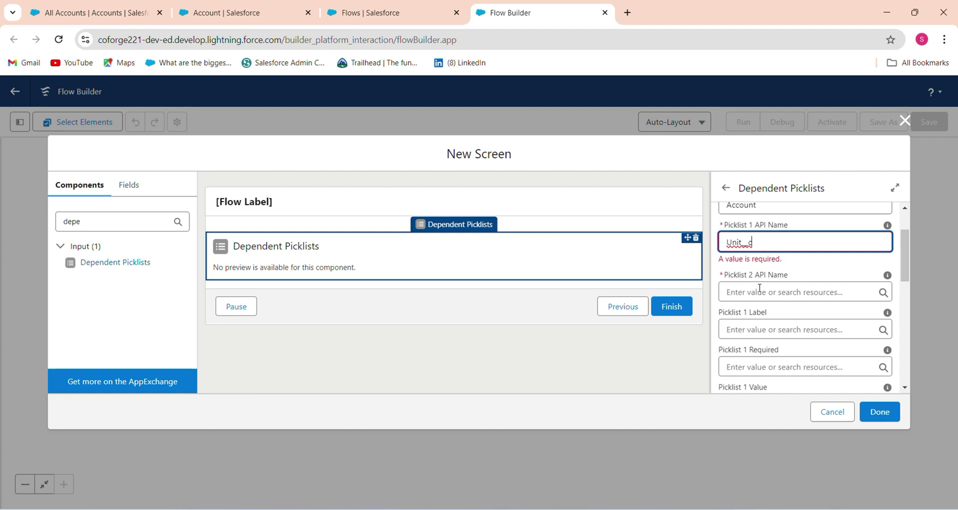
Search the Account object's fields for "sit" and copy the Site picklist's field name, Site__c
click(353, 5)
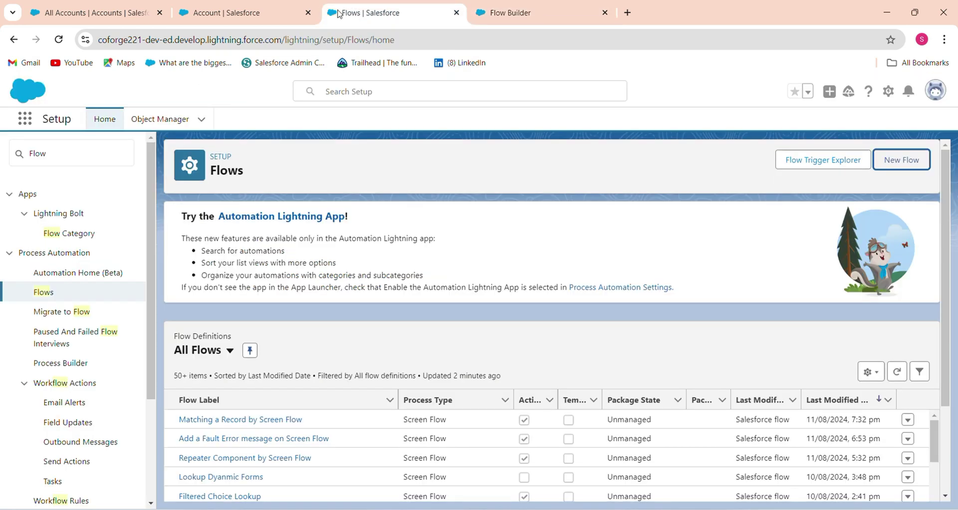
click(252, 19)
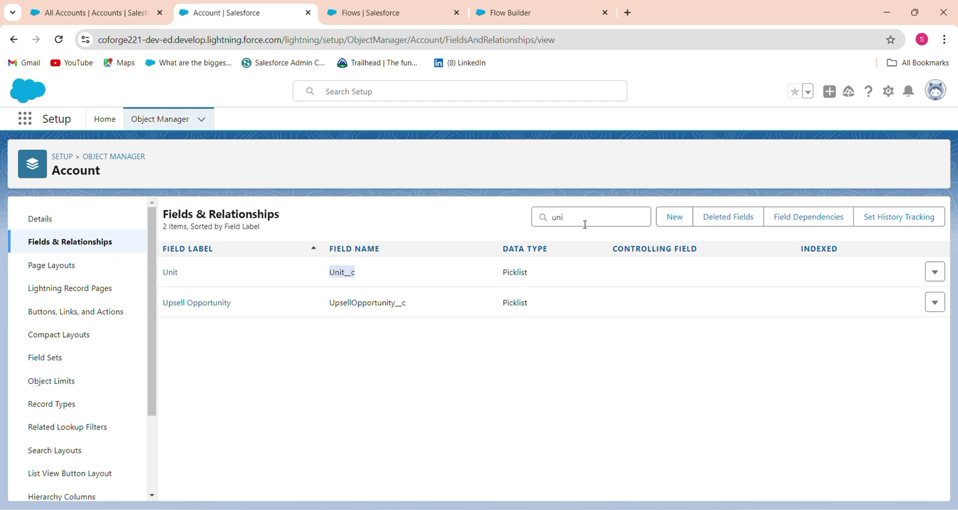
double_click(543, 222)
text(s)
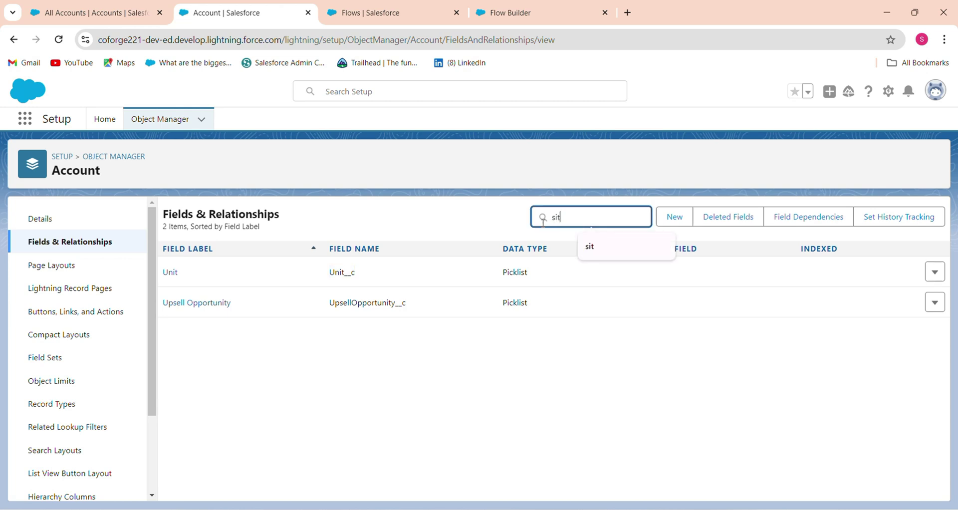
text(it)
click(359, 298)
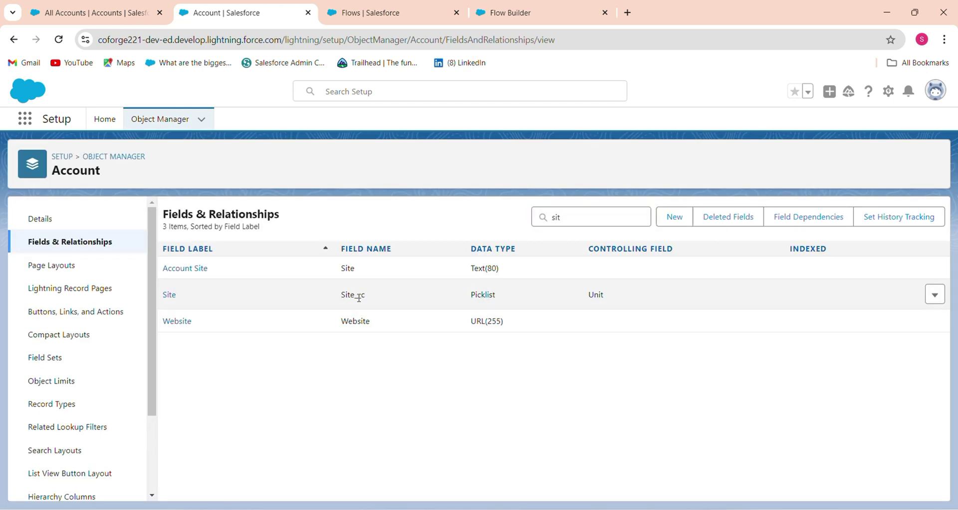
double_click(359, 298)
key(ctrl+c)
Return to the flow and paste Site__c as the component's Picklist 2 API Name
click(577, 10)
click(754, 279)
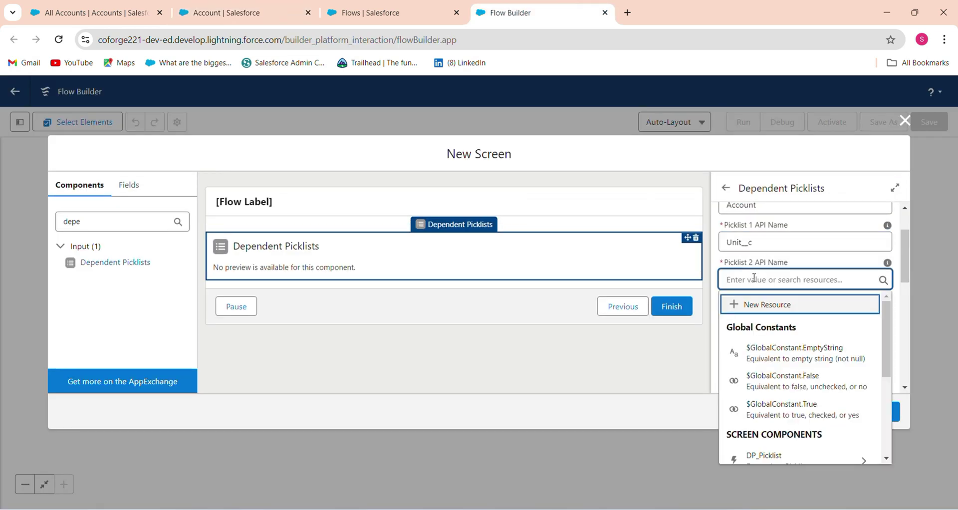
key(ctrl+v)
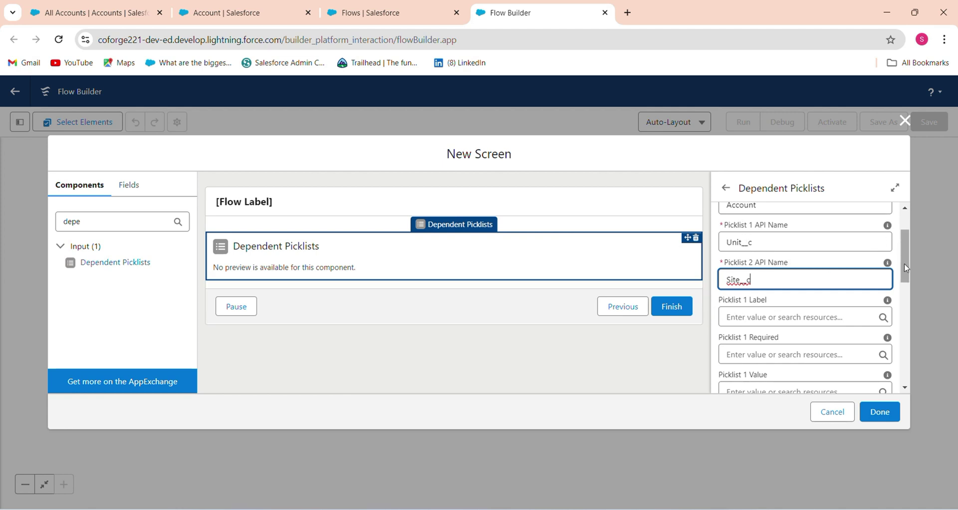
Make the first picklist mandatory by setting Picklist 1 Required to $GlobalConstant.True
drag(904, 265, 905, 283)
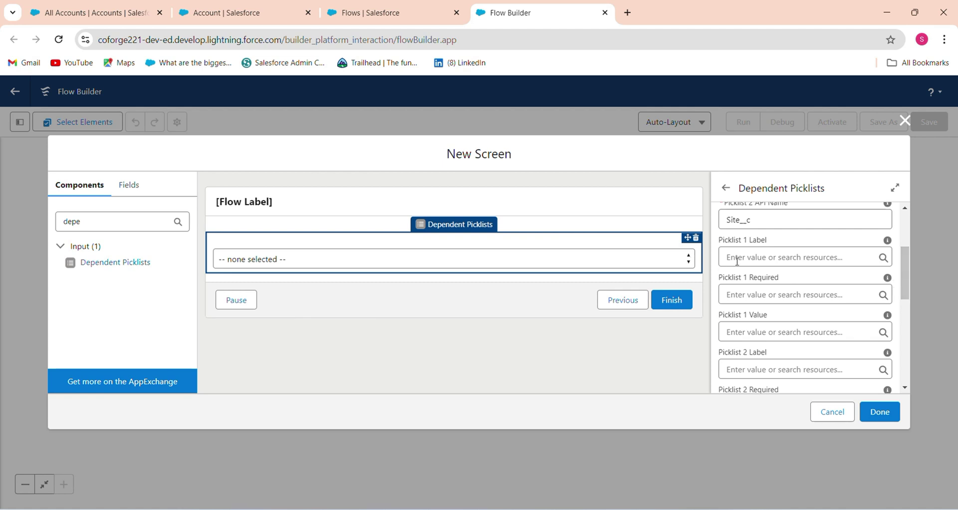
click(732, 290)
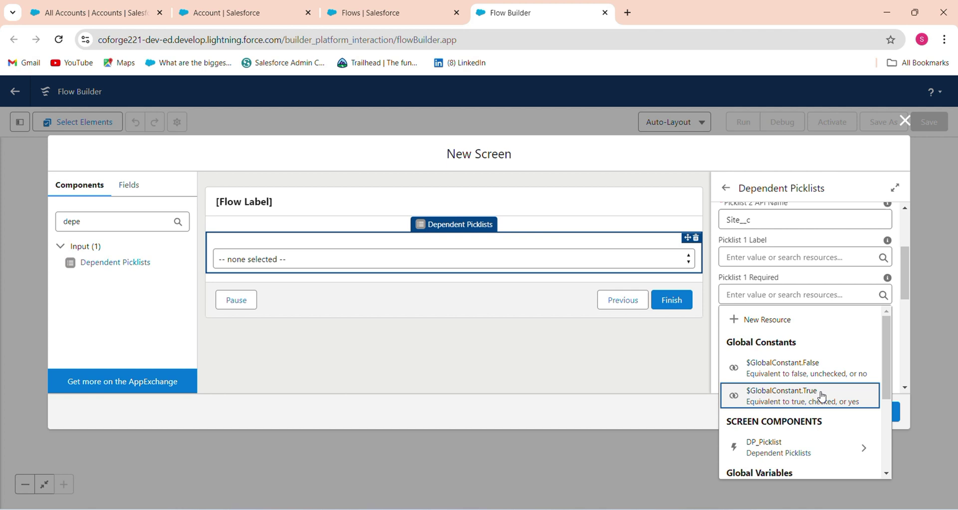
click(819, 397)
Set Picklist 2 Required to $GlobalConstant.True
drag(909, 283, 905, 307)
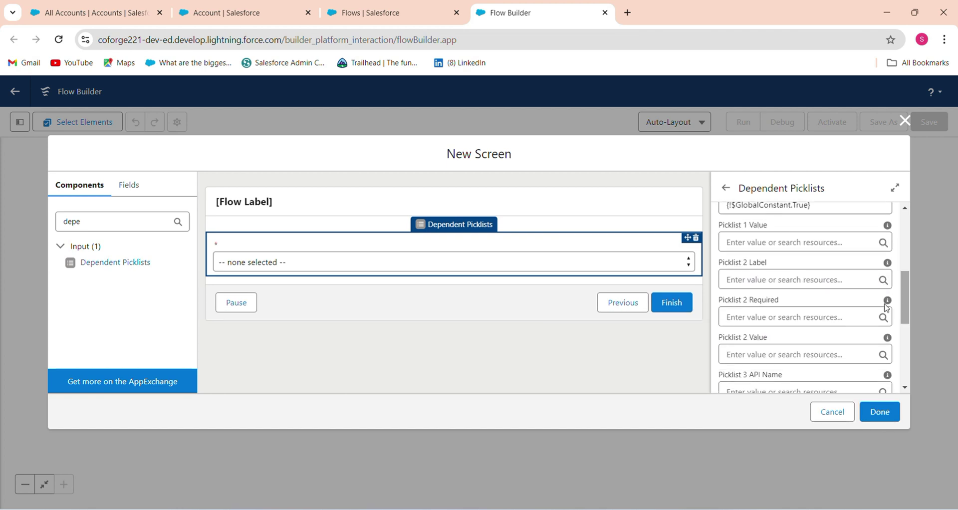
click(753, 318)
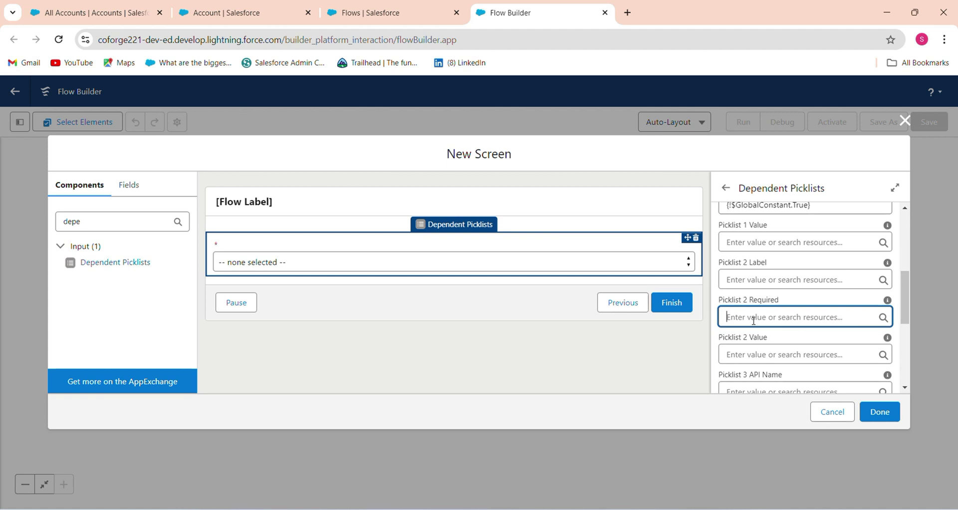
click(746, 413)
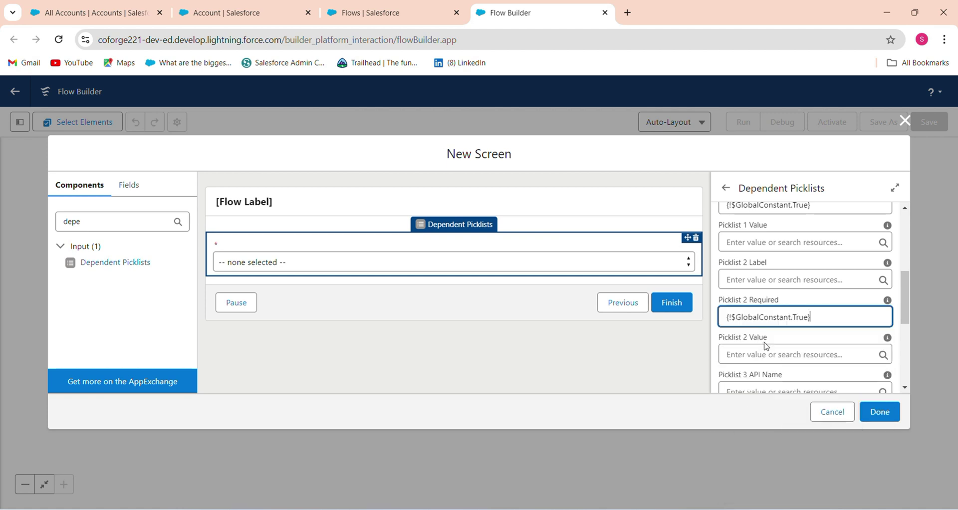
Clear the Picklist 2 Required value and set it to $GlobalConstant.False
click(826, 325)
drag(820, 325, 727, 325)
key(BackSpace)
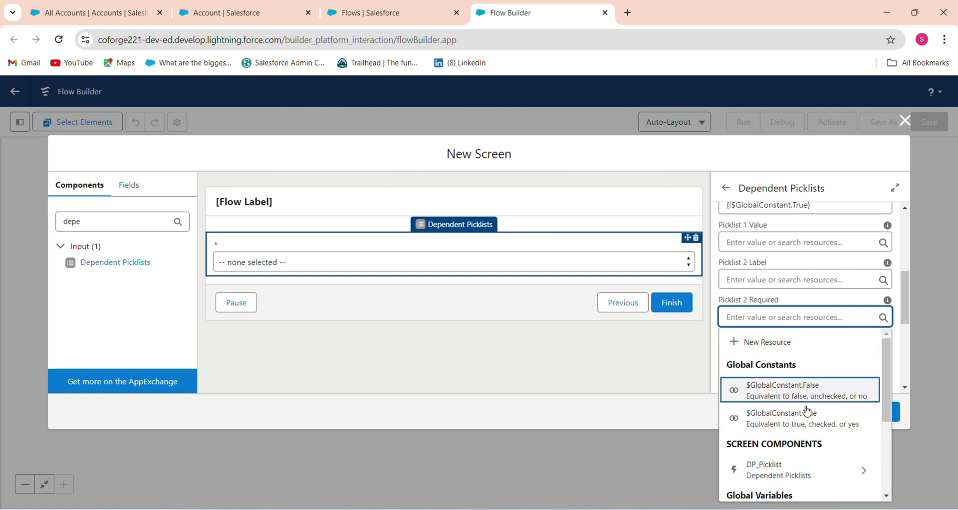
click(784, 392)
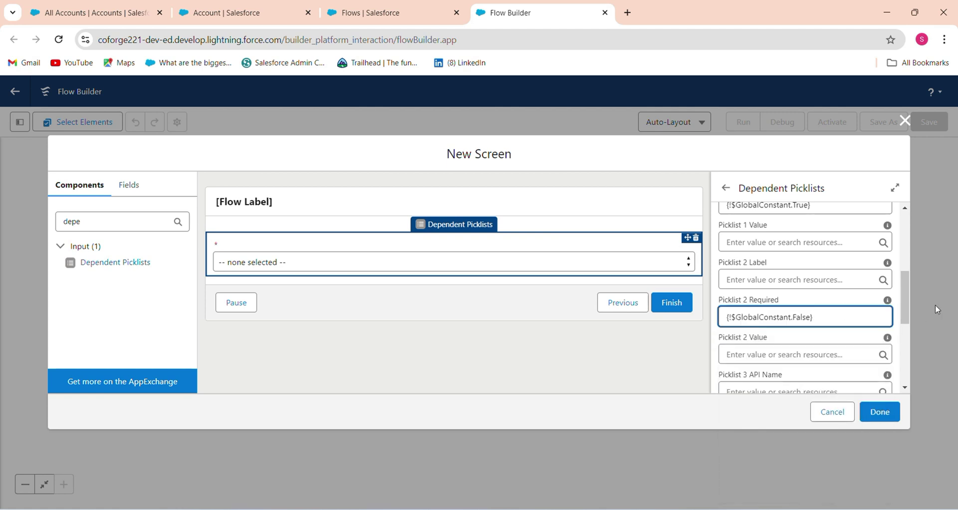
Set the component's Picklist 1 Label to Unit
drag(908, 297, 915, 262)
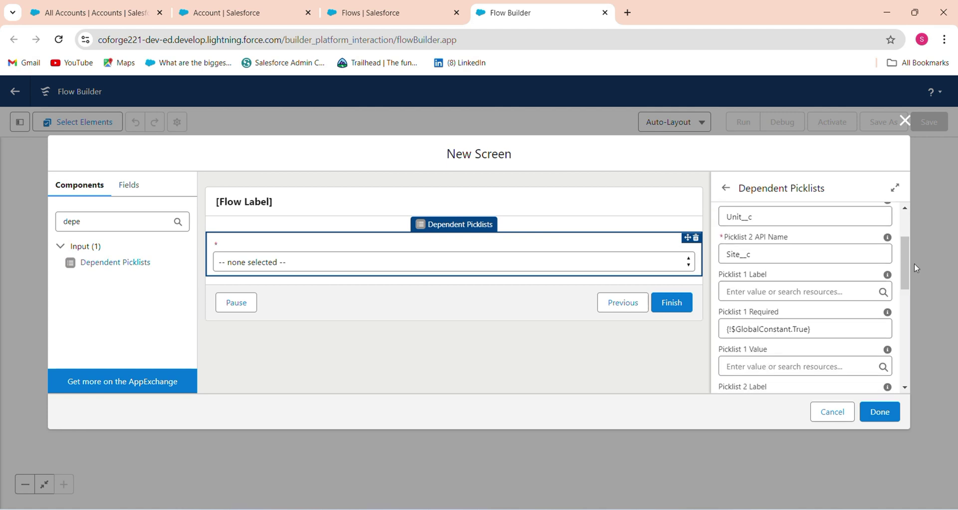
click(747, 285)
text(Unit)
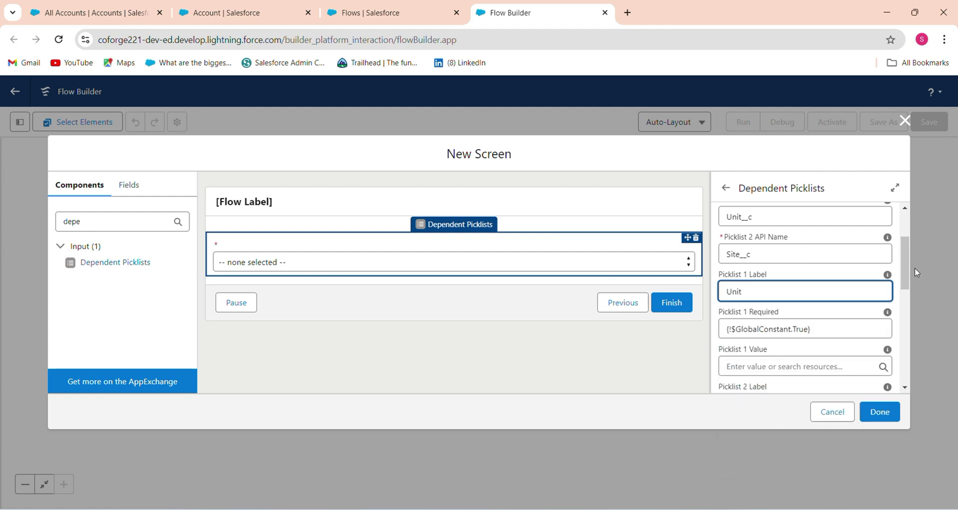
Set the component's Picklist 2 Label to Site
drag(902, 277, 907, 302)
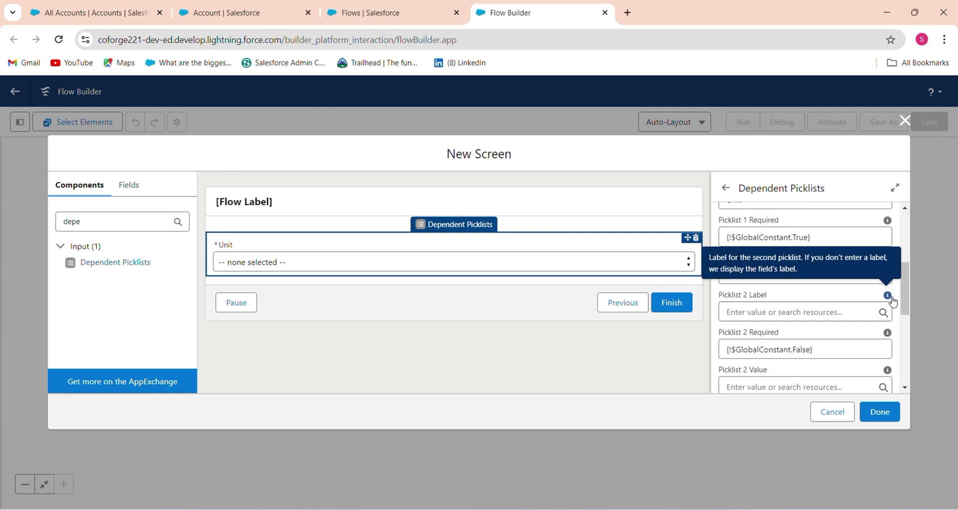
mouse_move(905, 310)
mouse_down()
mouse_move(897, 353)
mouse_move(907, 312)
mouse_up()
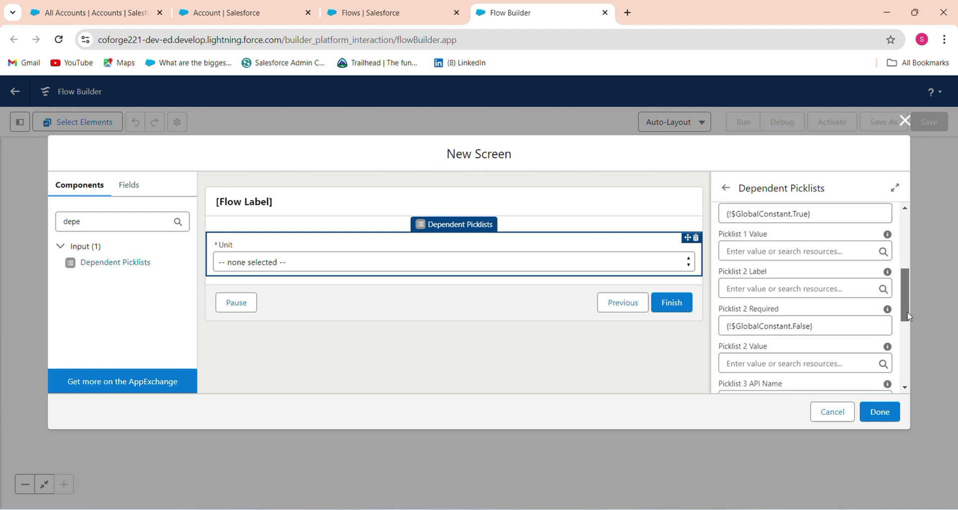
click(784, 292)
text(Site)
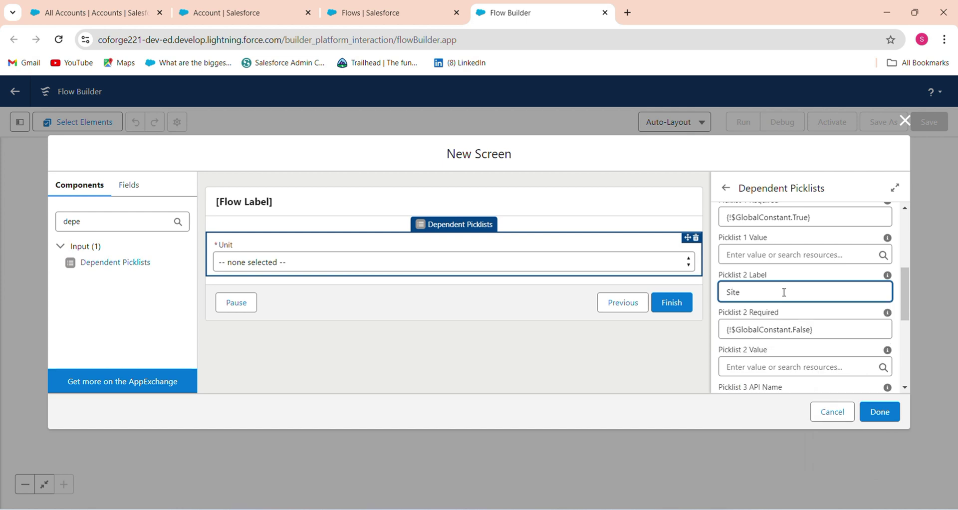
Review the screen's own properties, and reselect the Dependent Picklists component to check its settings
click(658, 344)
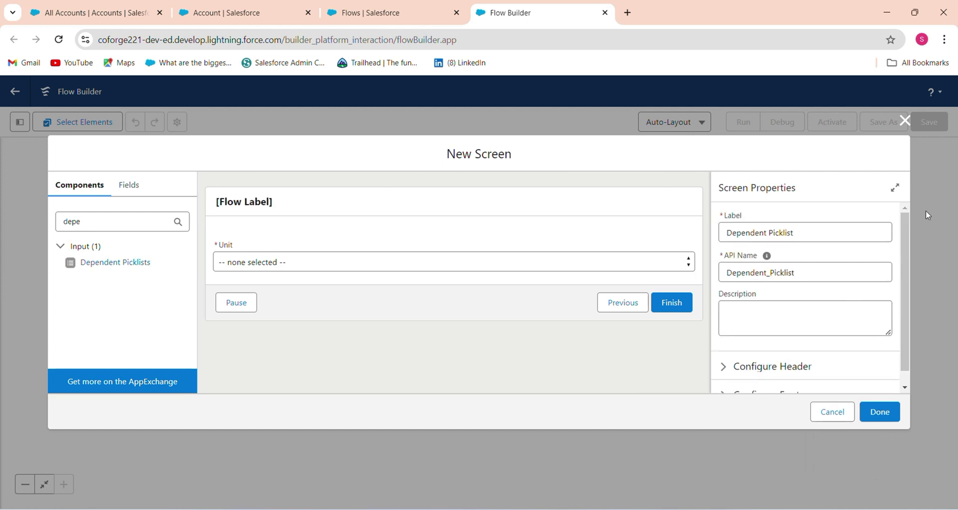
drag(903, 249, 903, 276)
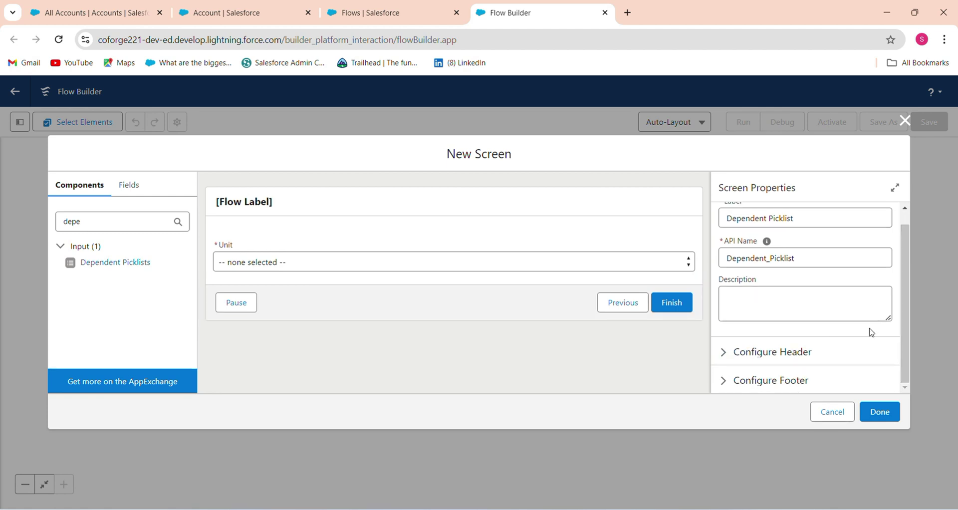
drag(906, 331, 914, 259)
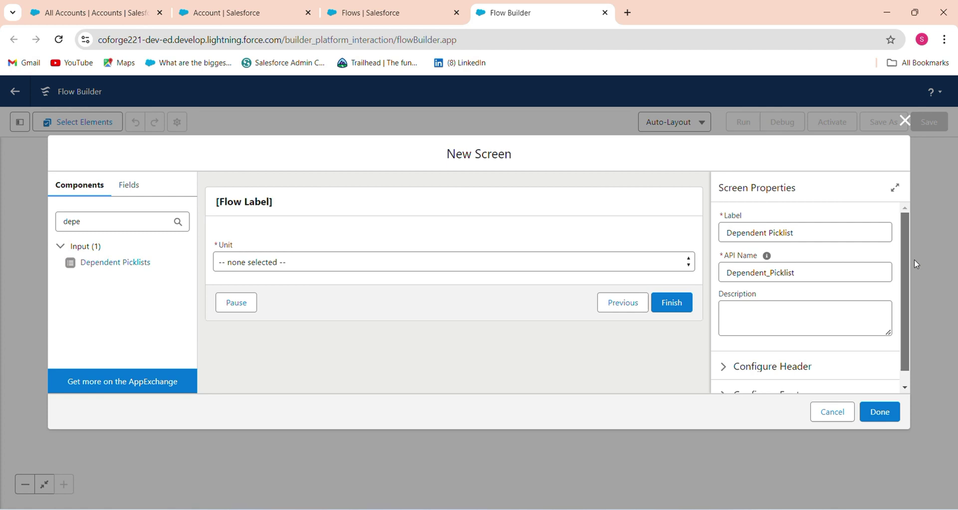
click(640, 268)
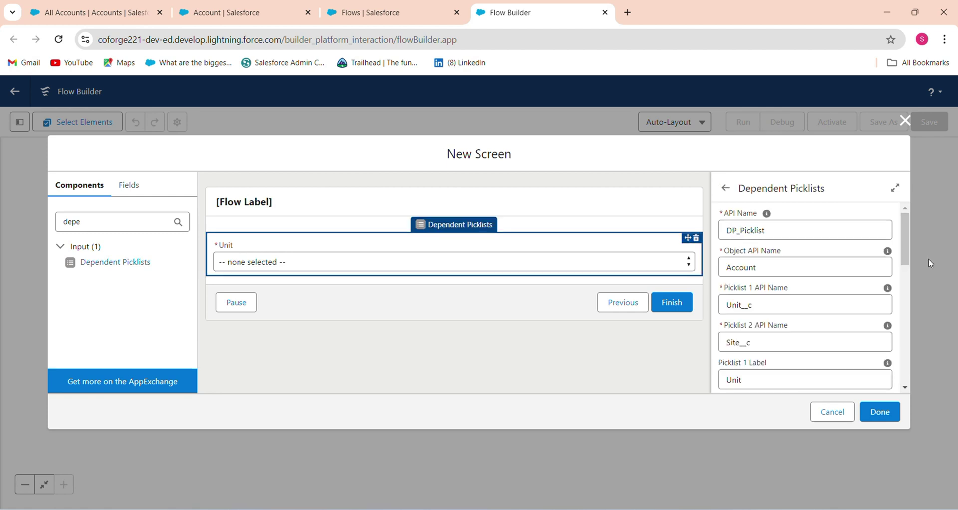
Enable manual assignment of output variables in the Dependent Picklists component's advanced settings
drag(908, 241, 864, 368)
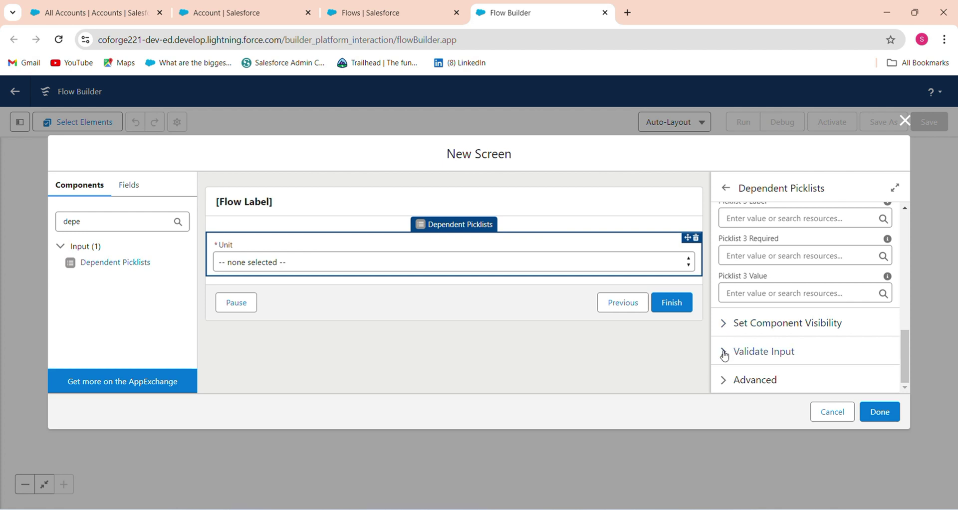
click(725, 380)
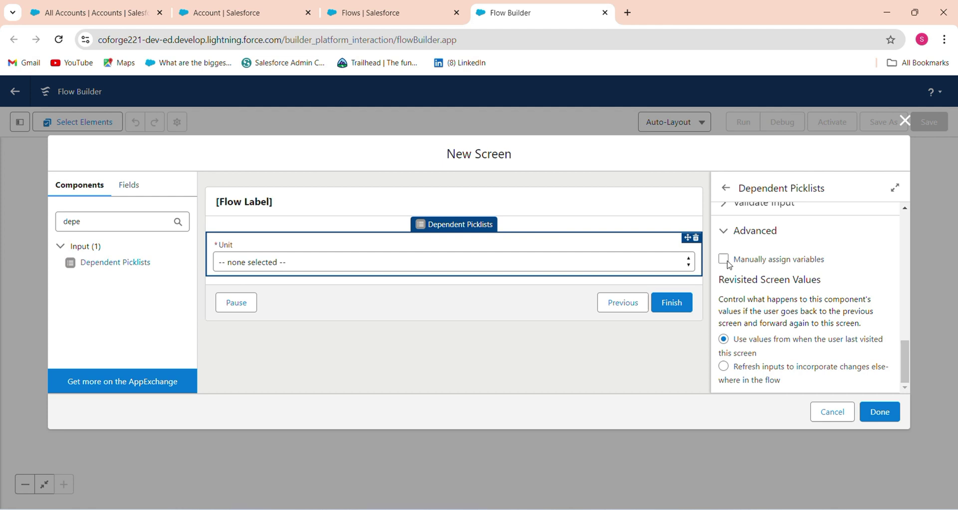
click(725, 261)
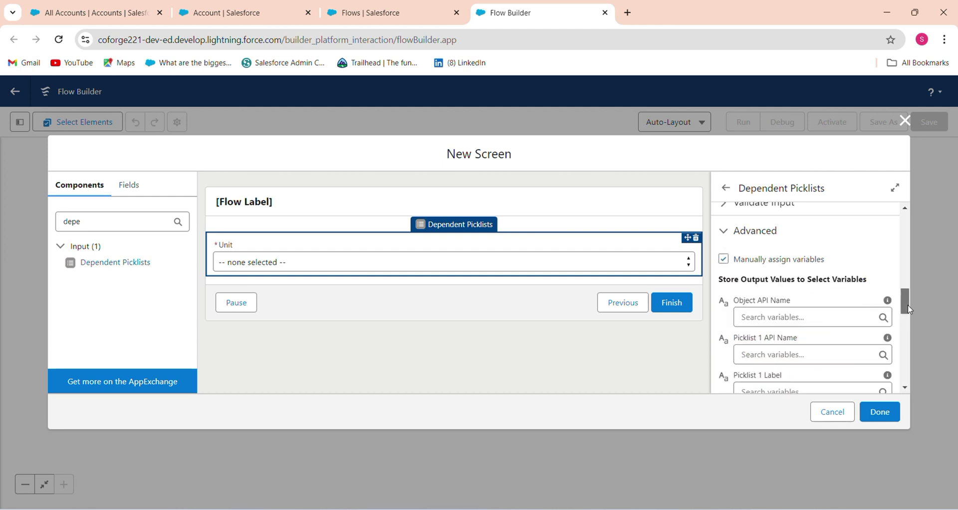
Start a new Variable resource for storing the component's Picklist 1 Value output
drag(909, 305, 909, 324)
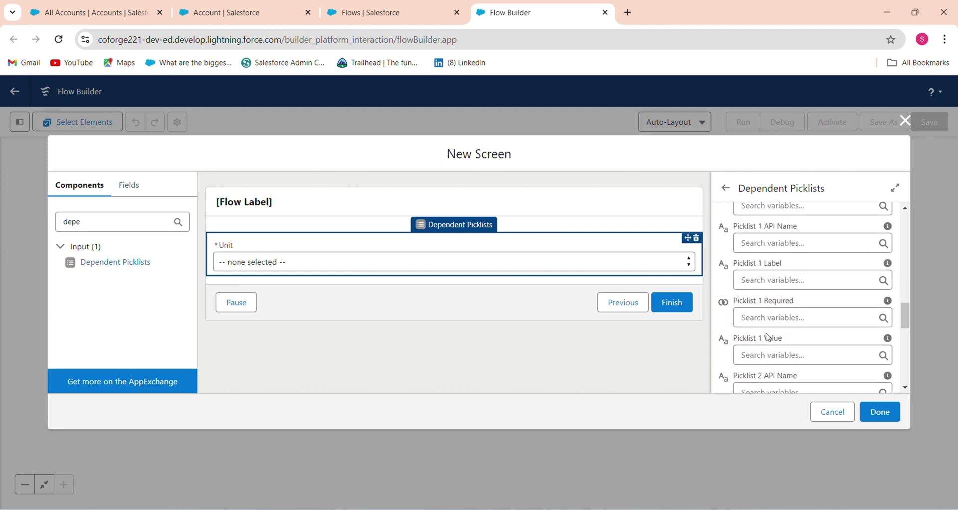
click(764, 357)
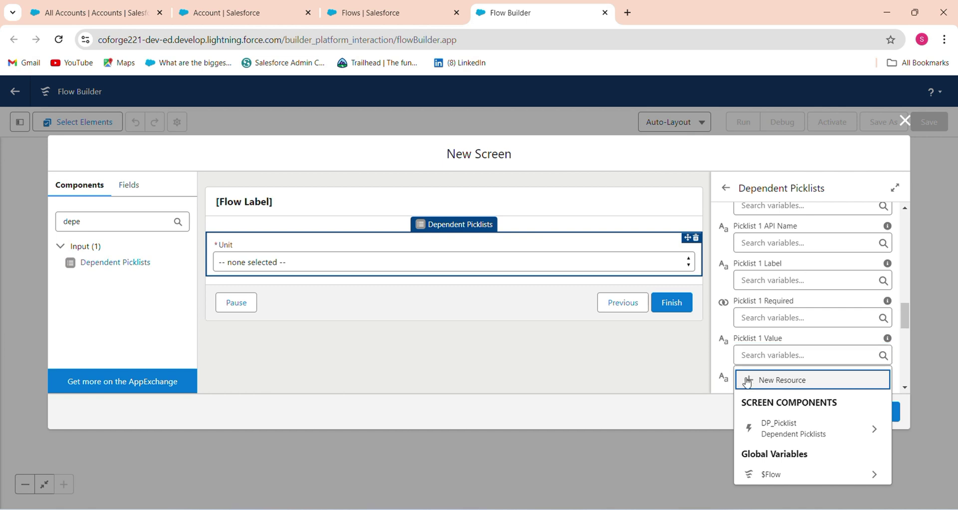
click(746, 378)
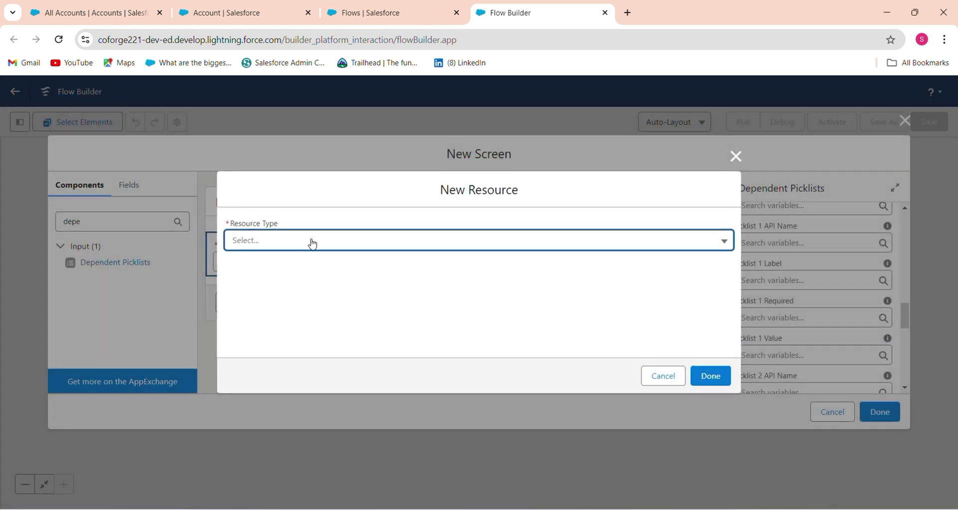
click(312, 243)
click(277, 269)
Name the new variable Picklist_1, set its data type to Text, and create it
click(241, 264)
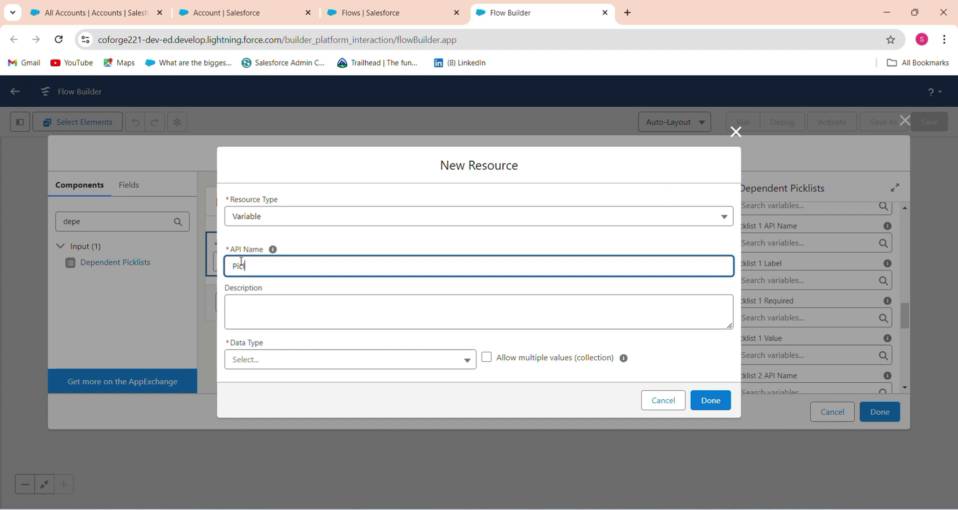
text(Piclist)
key(BackSpace)
key(BackSpace)
key(BackSpace)
key(BackSpace)
text(klist_1)
click(278, 363)
click(251, 191)
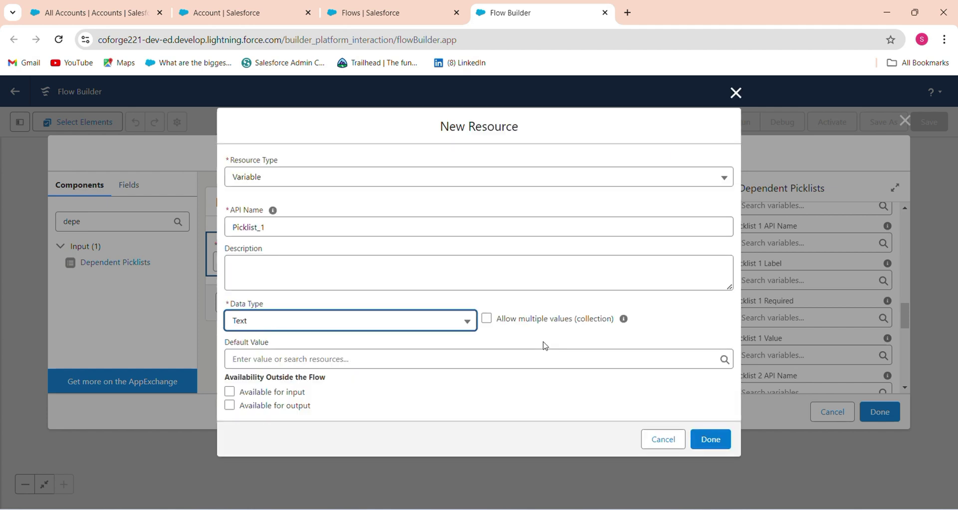
click(700, 441)
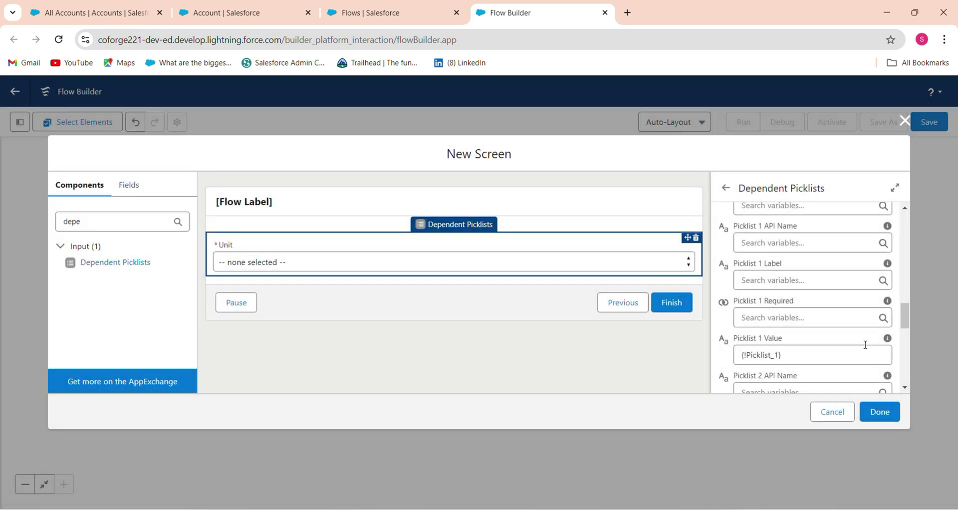
Store the Picklist 2 Value output in a new Text variable named Picklist_2, and finish the screen element
scroll(909, 316, down, 3)
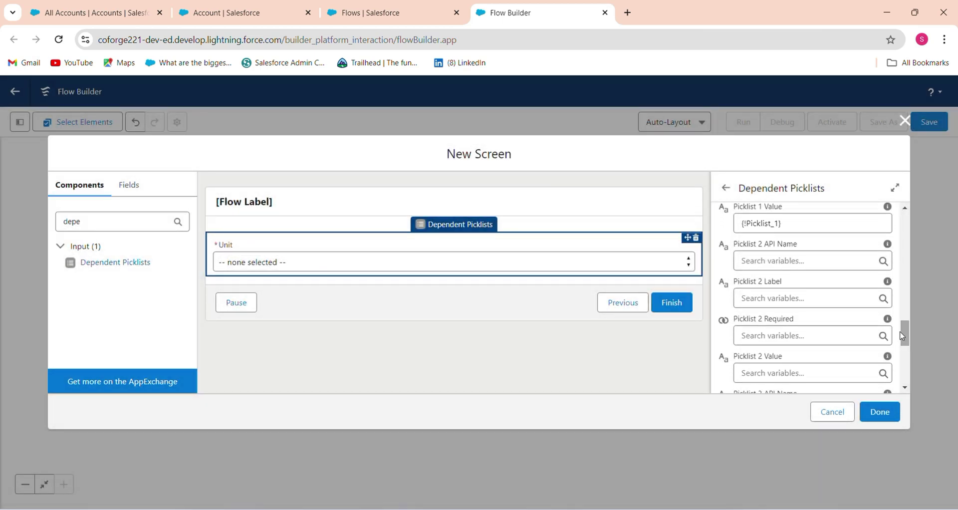
click(753, 372)
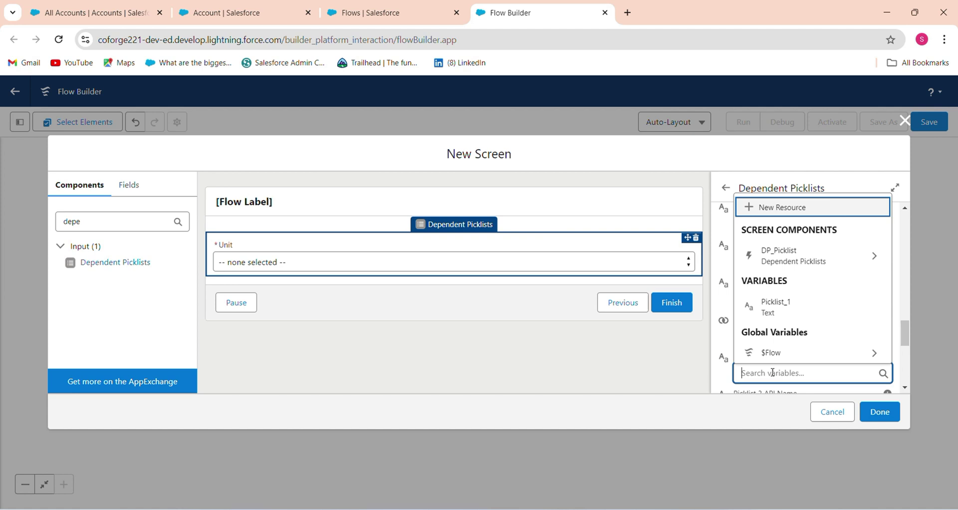
click(778, 209)
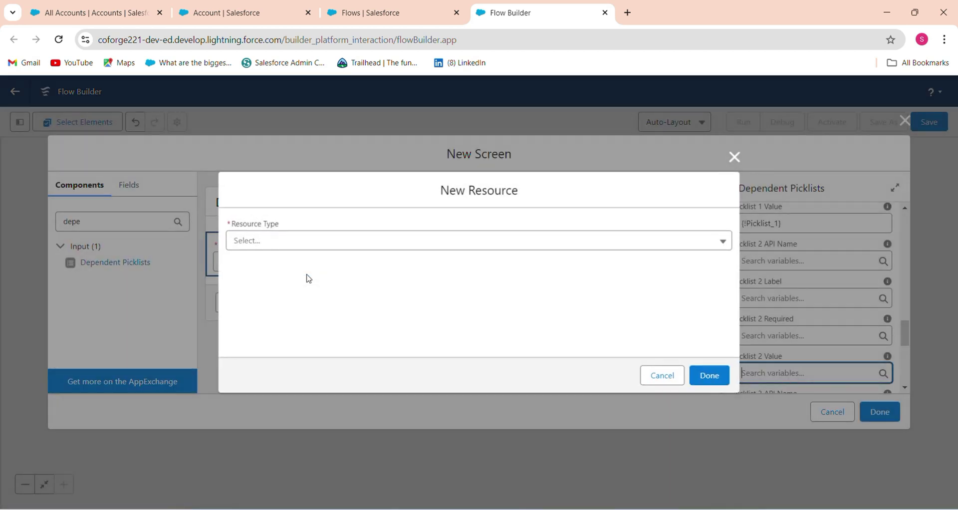
click(293, 240)
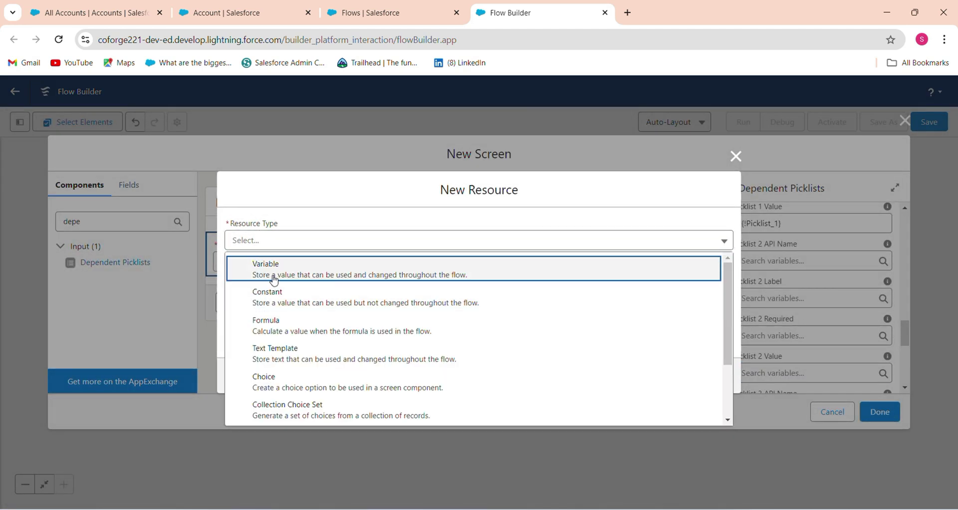
click(272, 267)
click(238, 265)
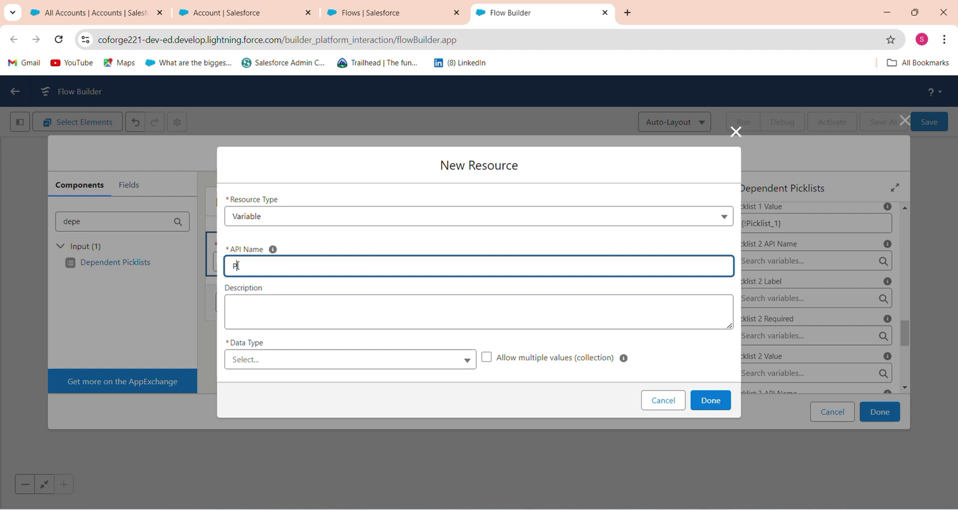
text(Picklist_2)
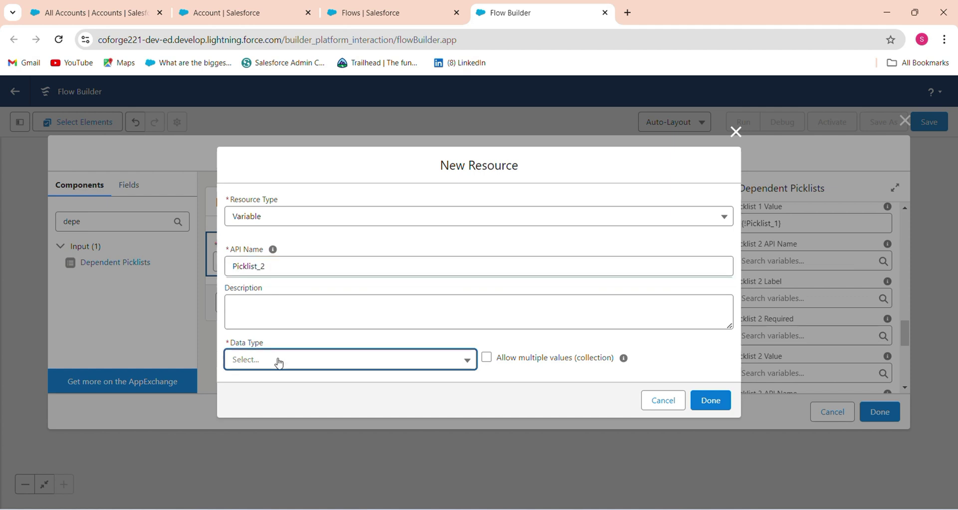
click(275, 359)
click(273, 203)
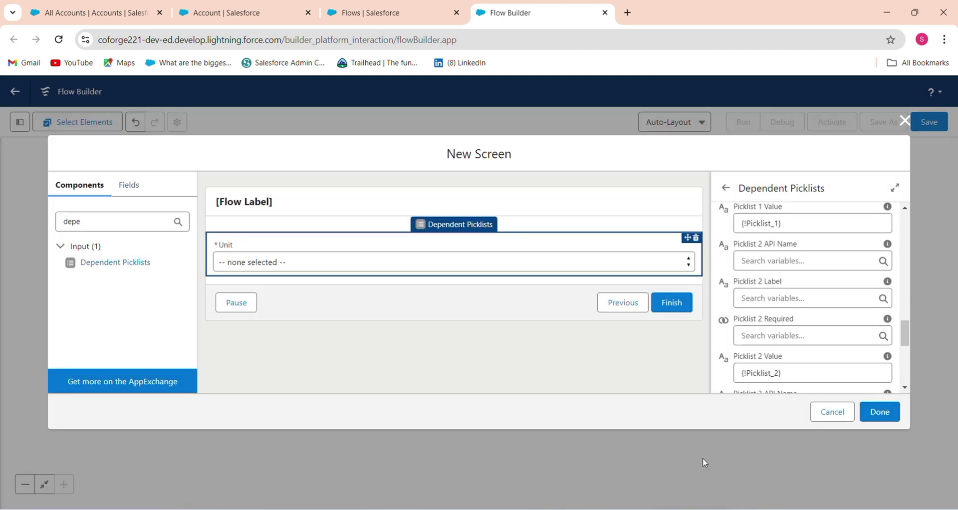
click(871, 414)
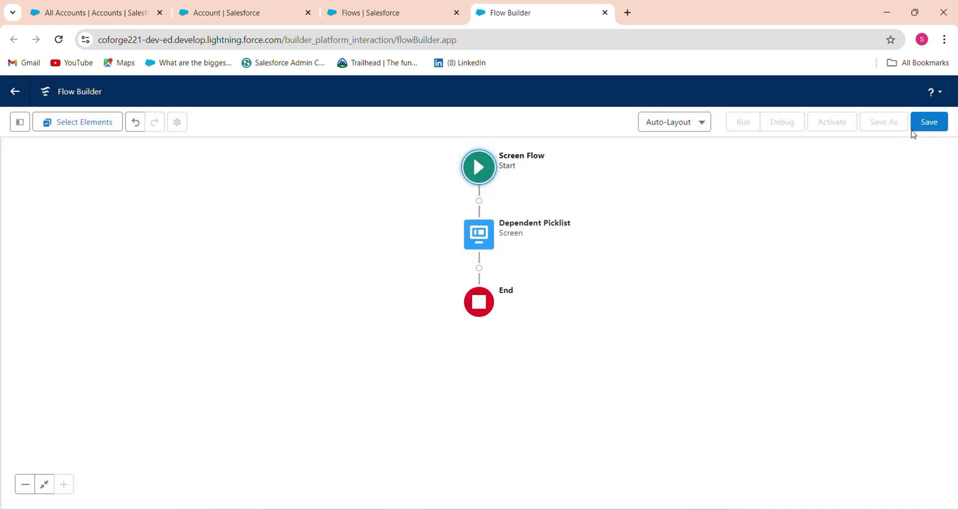
Save the flow with the label "Dependent Picklisi in Screen Floe" and activate it
click(919, 126)
click(384, 243)
text(Dependent Picklis)
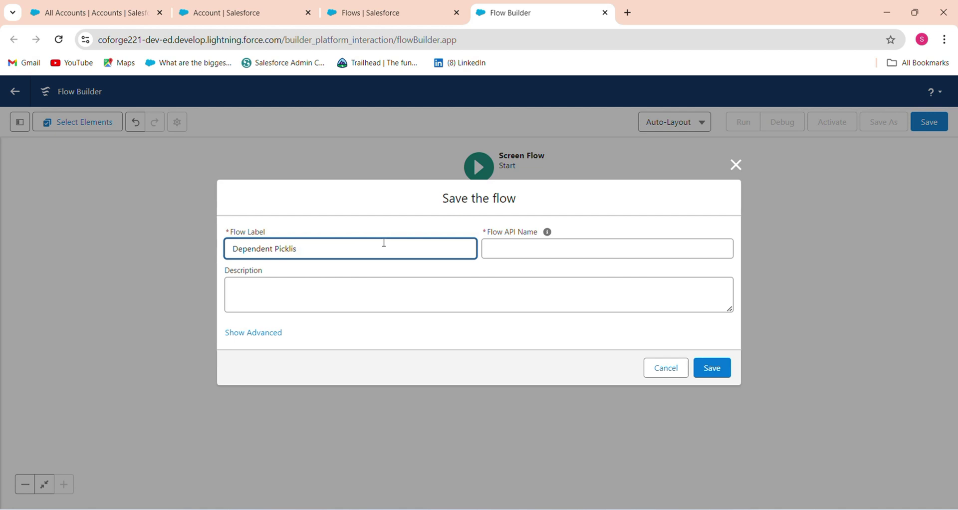
text(in Screen Floe)
key(Tab)
click(711, 363)
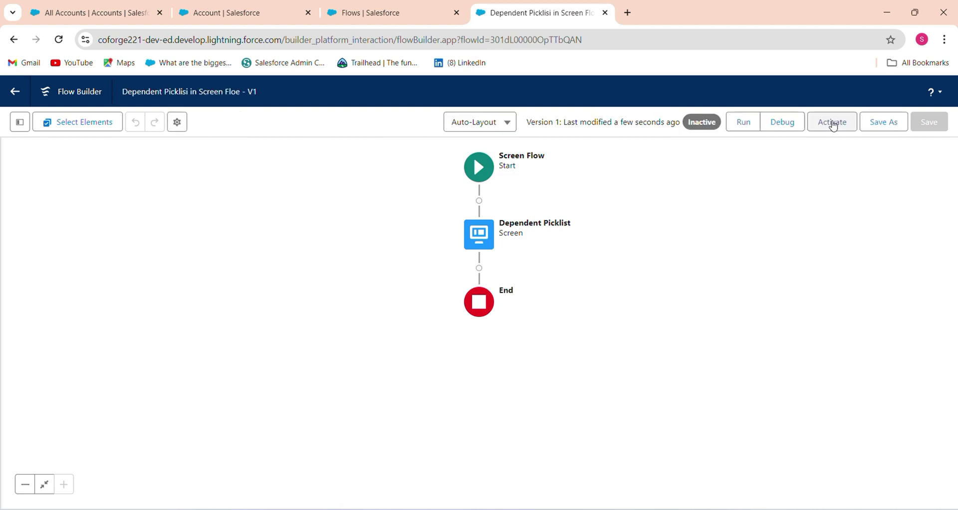
click(832, 122)
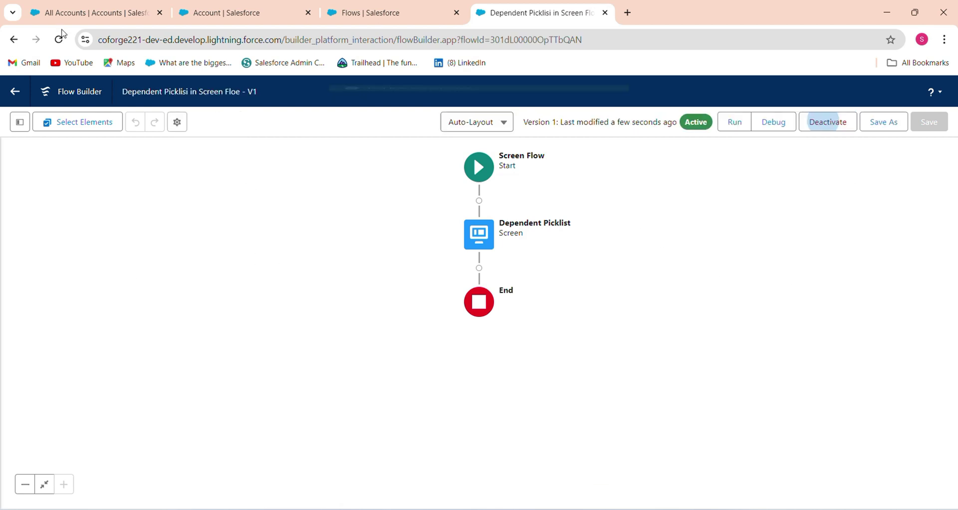
Switch to the Sales app's Home page and open it for editing in Lightning App Builder
click(83, 7)
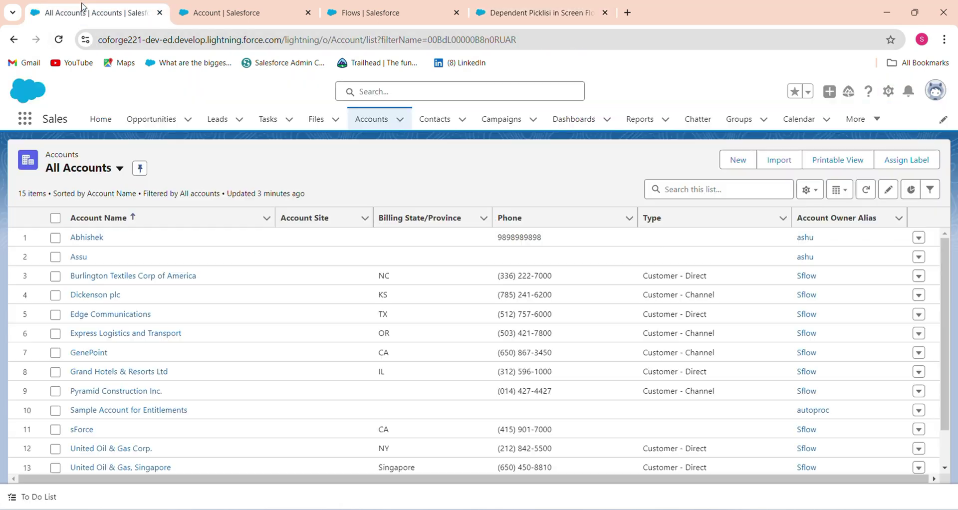
click(99, 128)
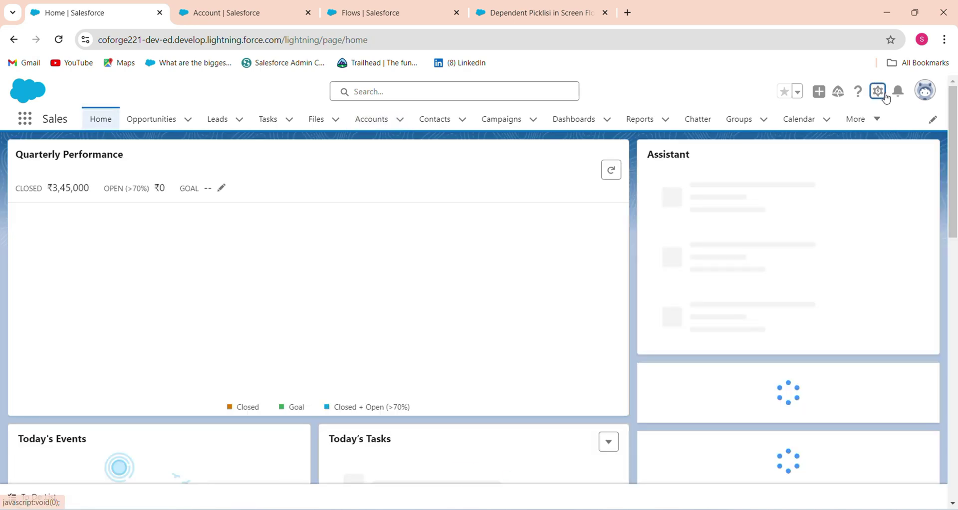
click(878, 92)
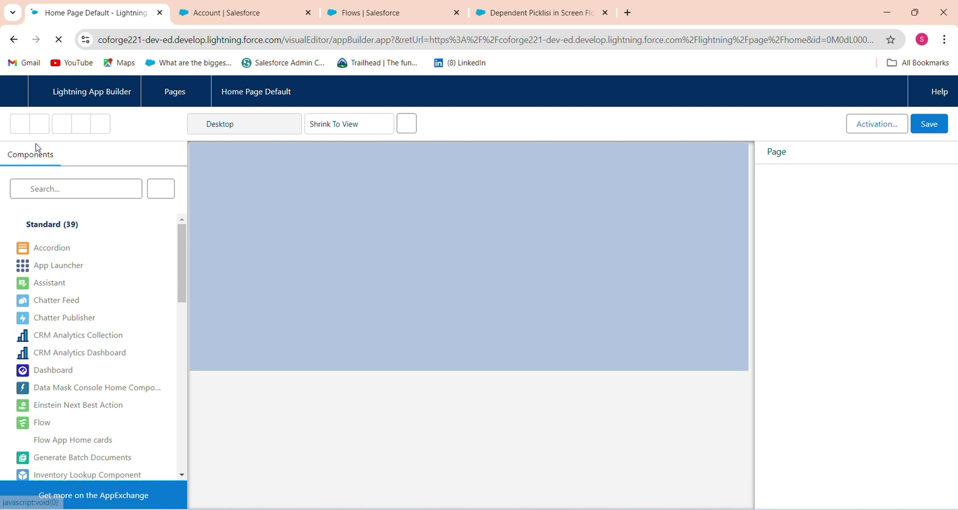
Find the Flow component and place it directly below the Assistant on the Home page
click(68, 190)
text(flo)
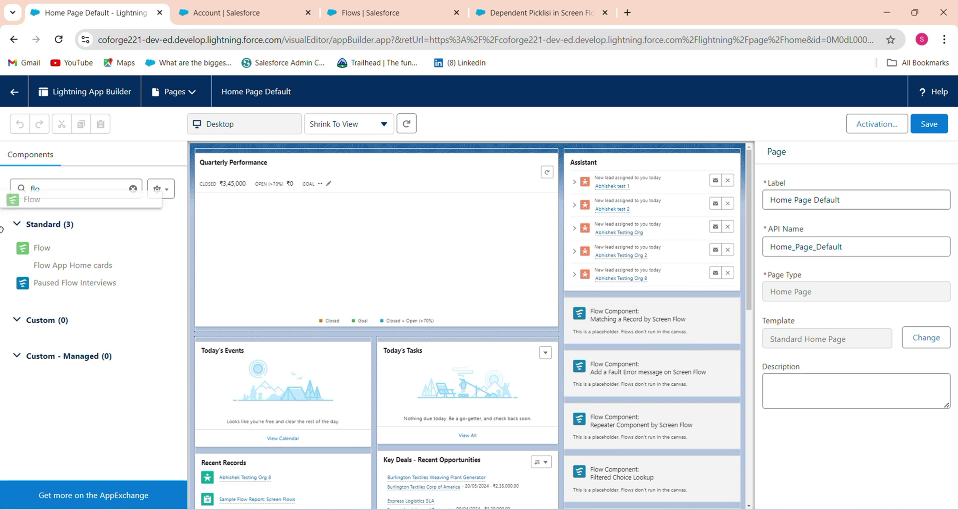
drag(42, 248, 583, 295)
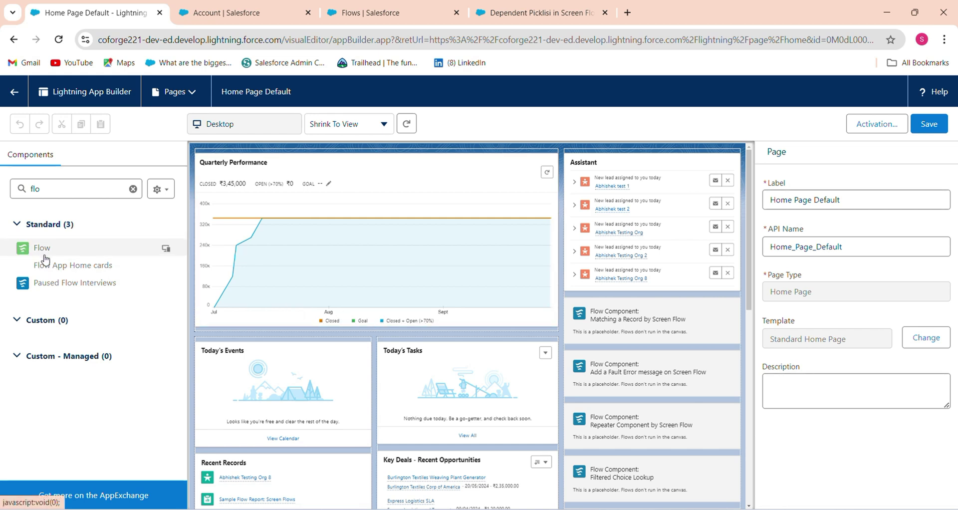
drag(45, 259, 639, 296)
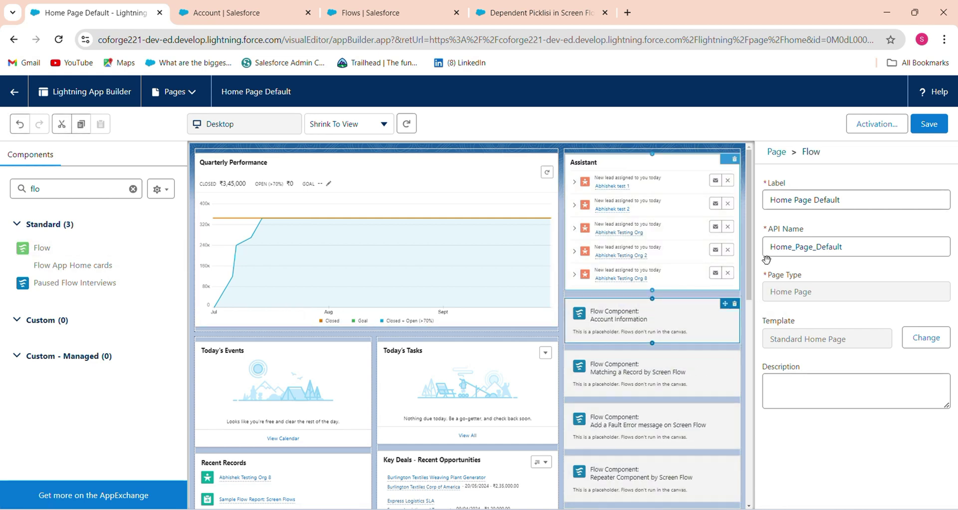
Set the new component's flow to Dependent Picklisi in Screen Floe and save the page
click(865, 256)
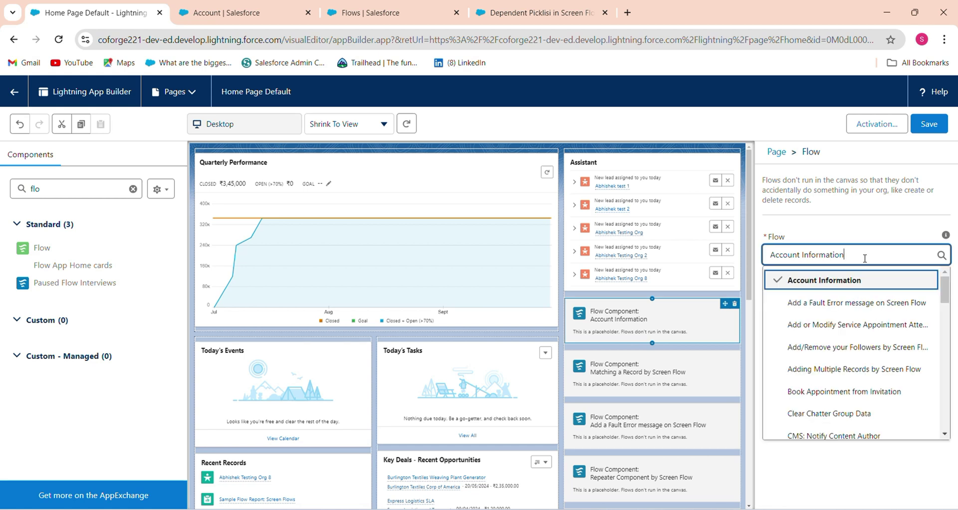
triple_click(866, 258)
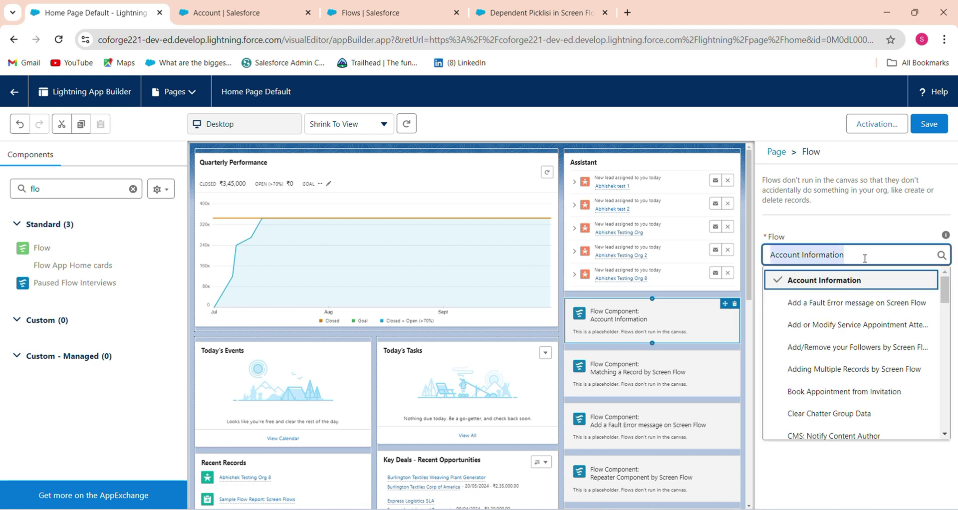
text(de)
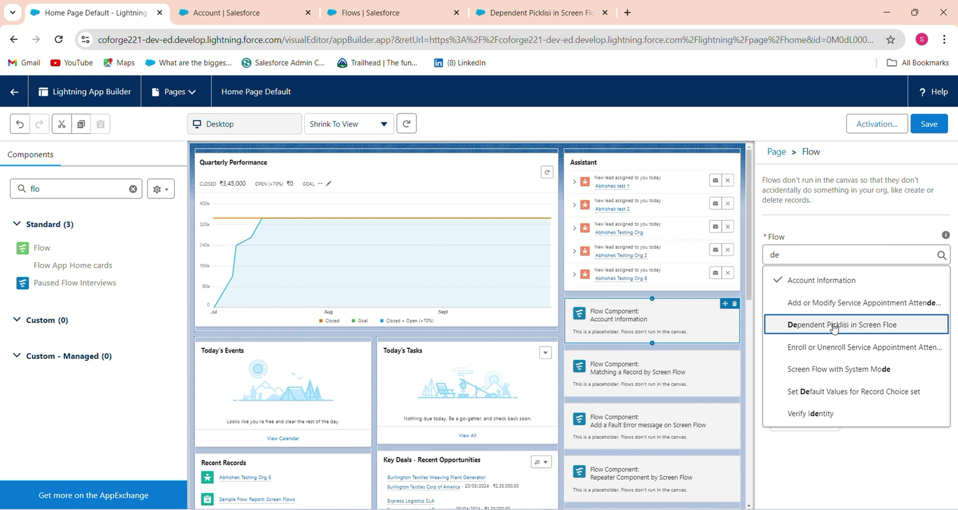
click(831, 329)
click(929, 124)
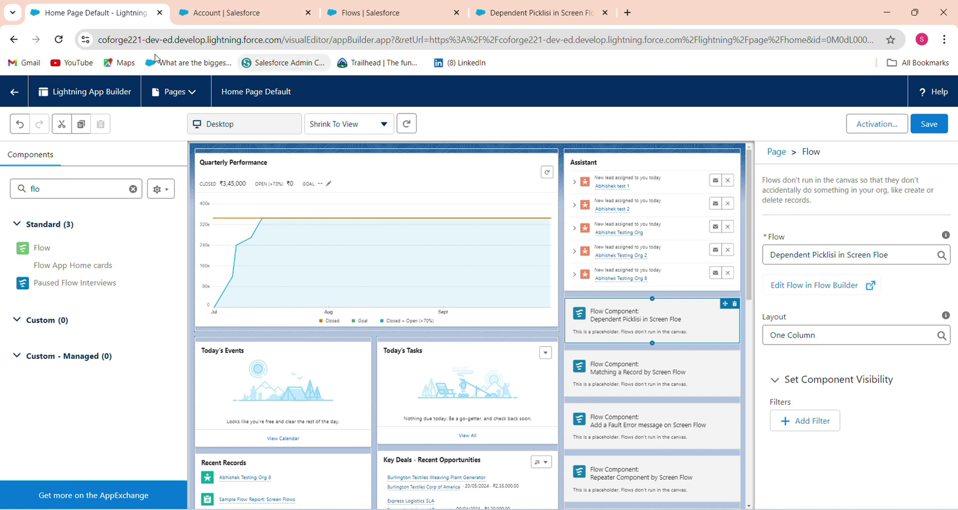
Return to the Home page and test the flow by setting Unit to Audi and viewing its Site options
click(14, 97)
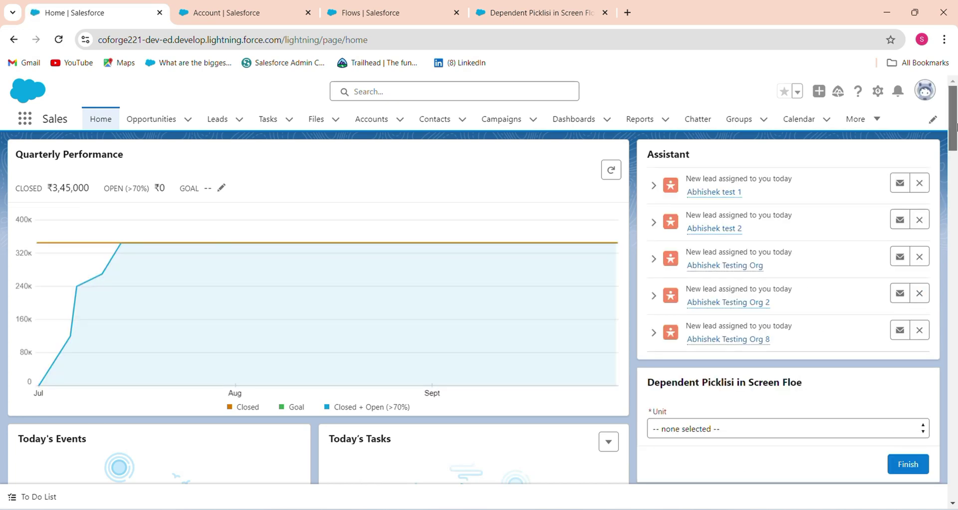
drag(956, 125, 953, 166)
click(690, 183)
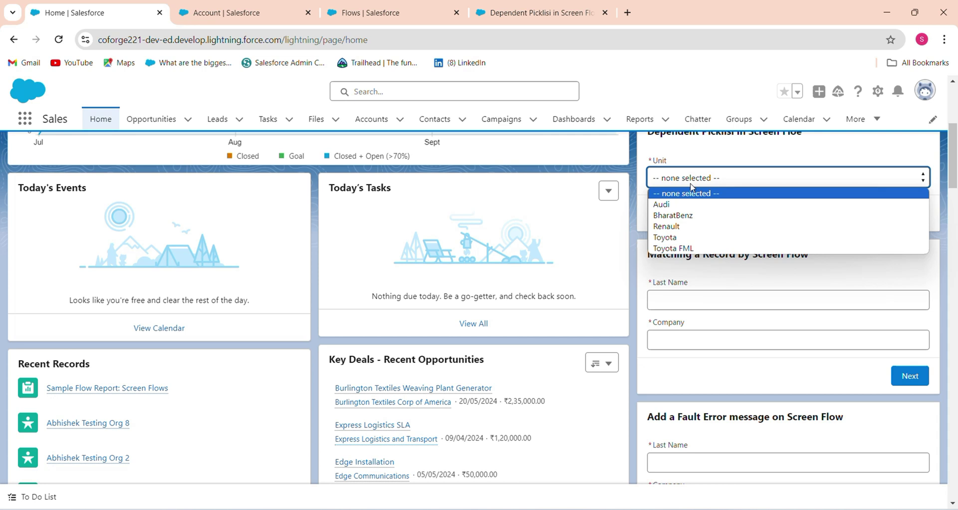
click(687, 205)
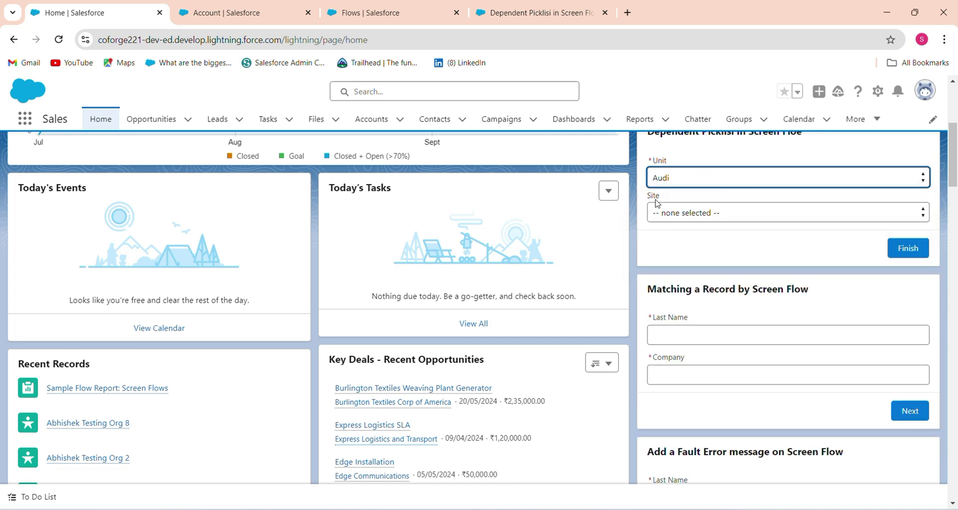
click(679, 215)
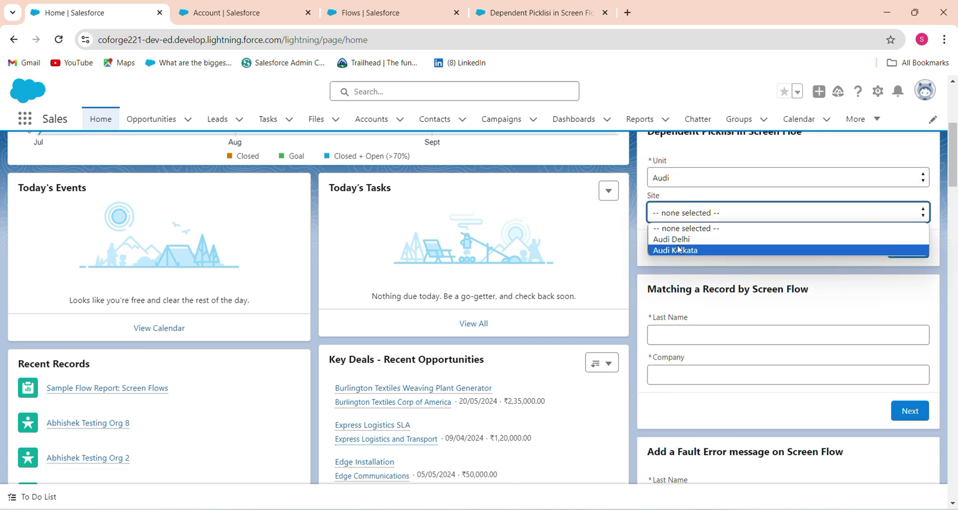
Check the dependent Site options with Unit set to BharatBenz and again with Unit set to Toyota
click(706, 181)
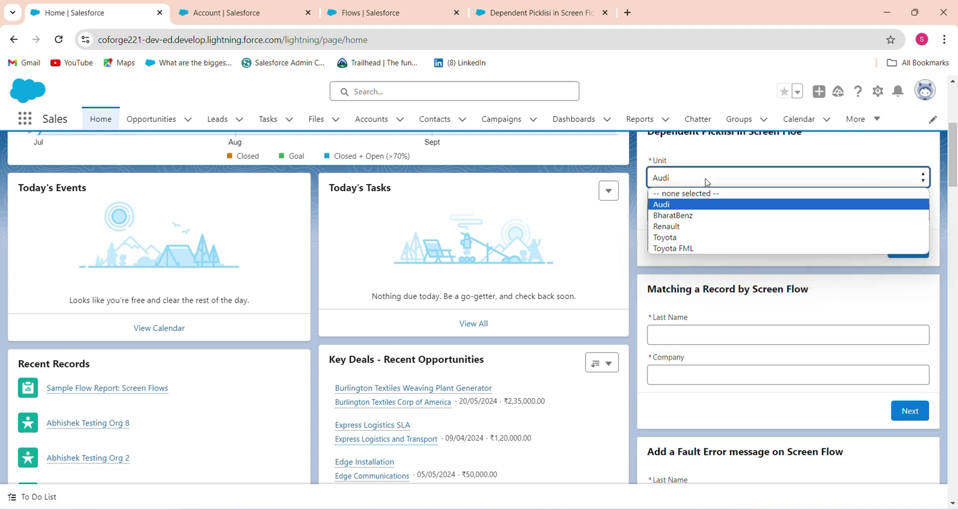
click(691, 215)
click(700, 213)
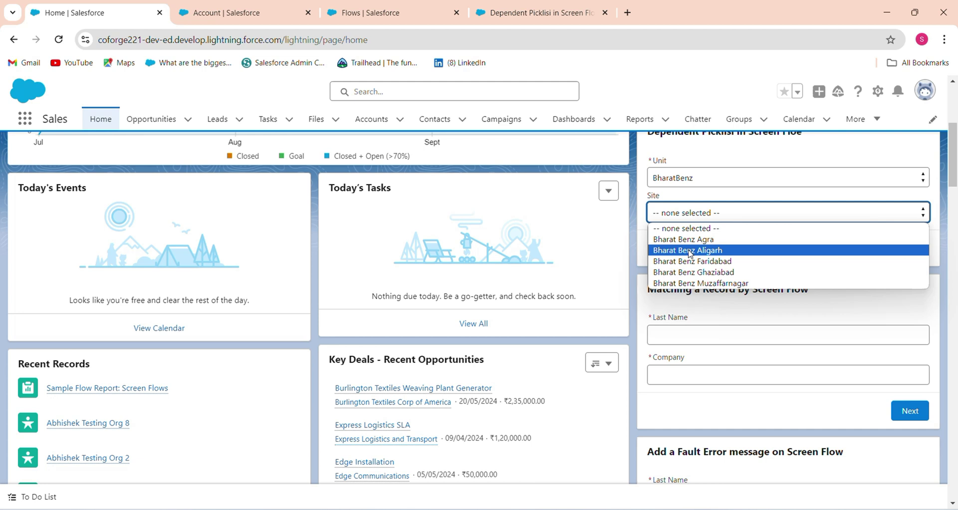
click(709, 180)
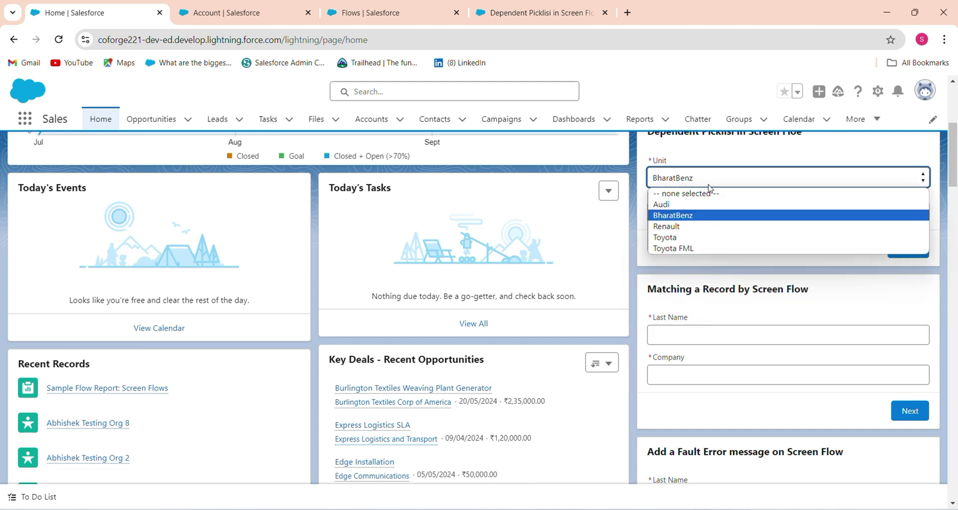
click(700, 240)
click(727, 212)
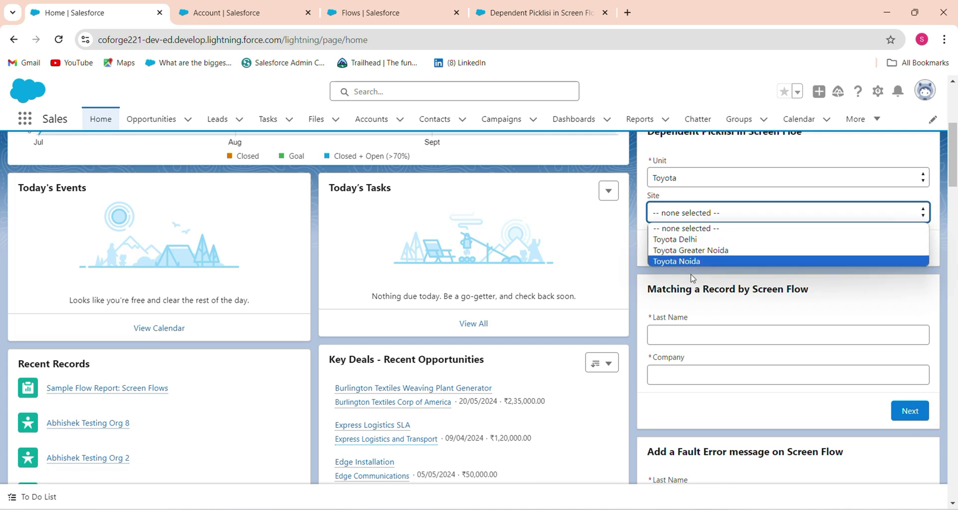
Check the dependent Site options with Unit set to Renault and again with Unit set to Toyota FML
click(701, 177)
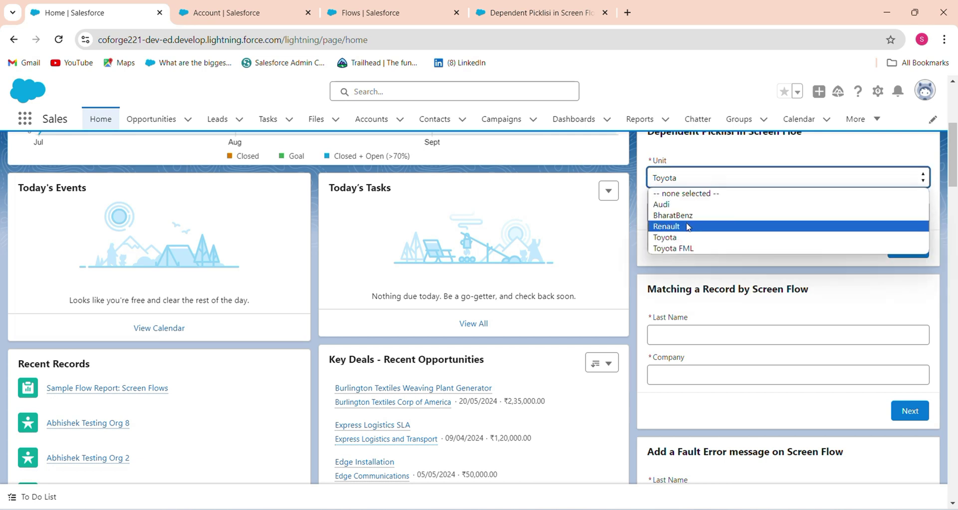
click(688, 228)
click(712, 216)
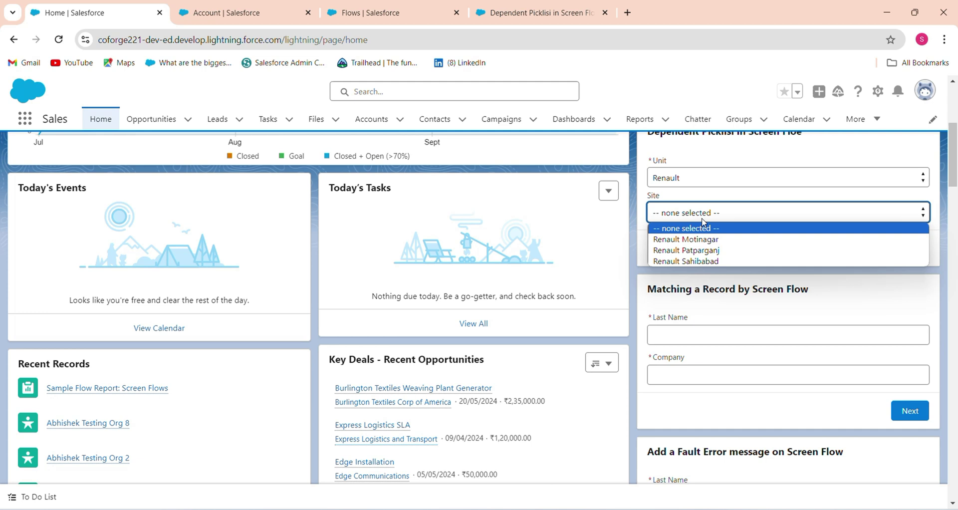
click(690, 176)
click(689, 176)
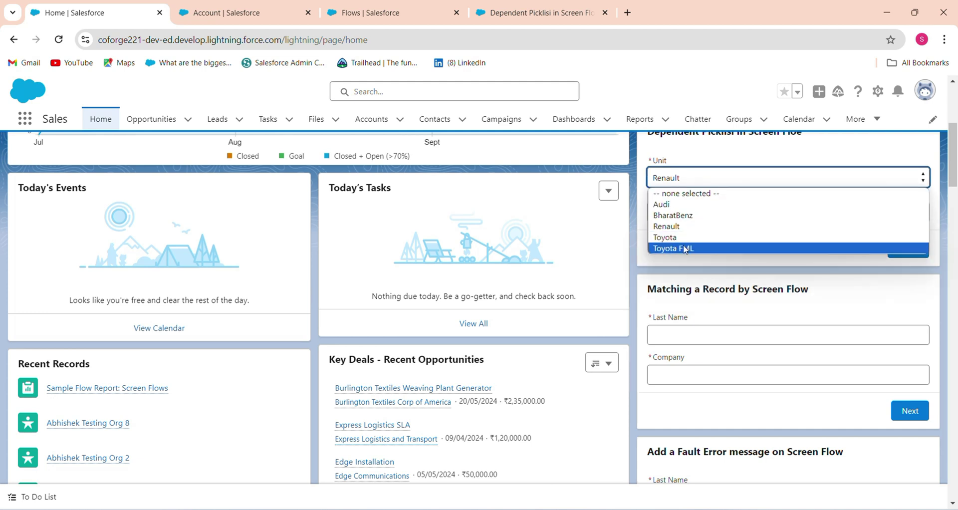
click(685, 249)
click(712, 213)
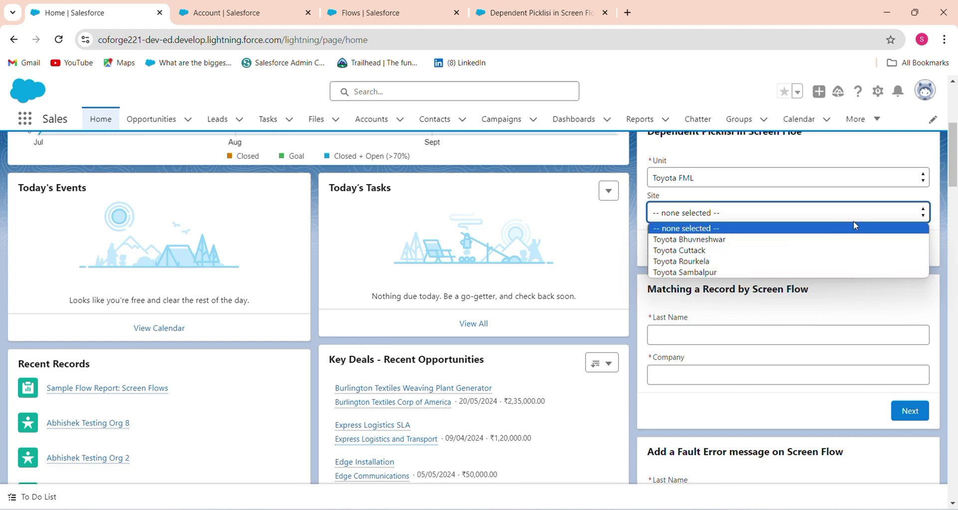
scroll(957, 170, up, 4)
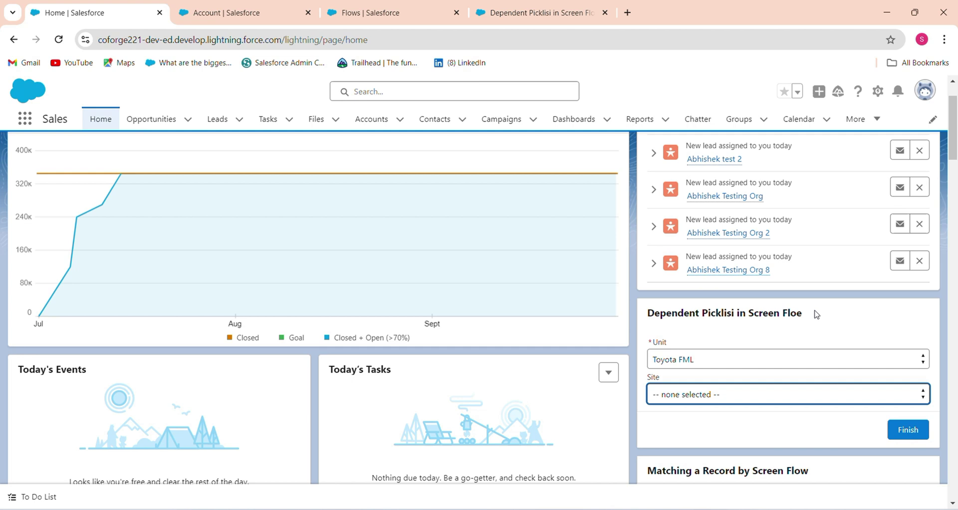
drag(817, 314, 654, 310)
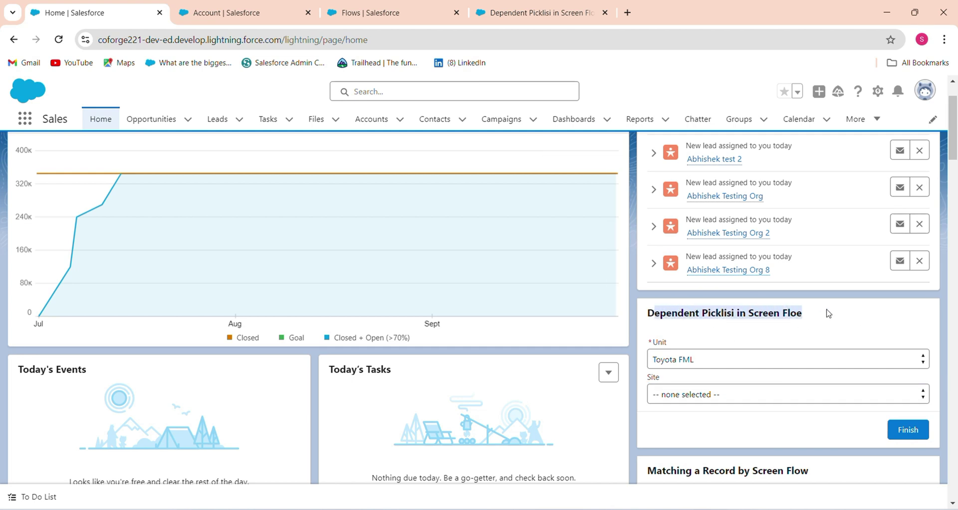
click(669, 308)
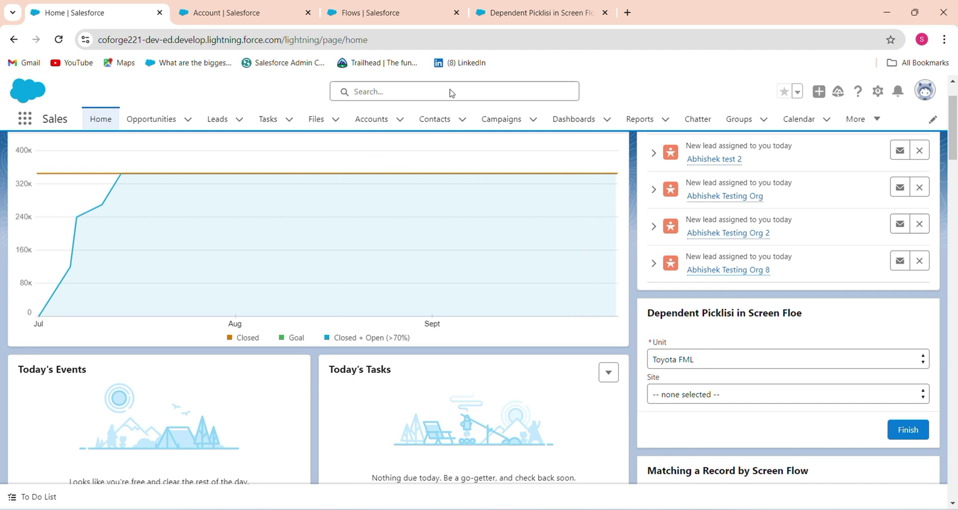
Switch to the Account object's fields in Setup, search for "unit" and review the Unit field's definition
click(247, 15)
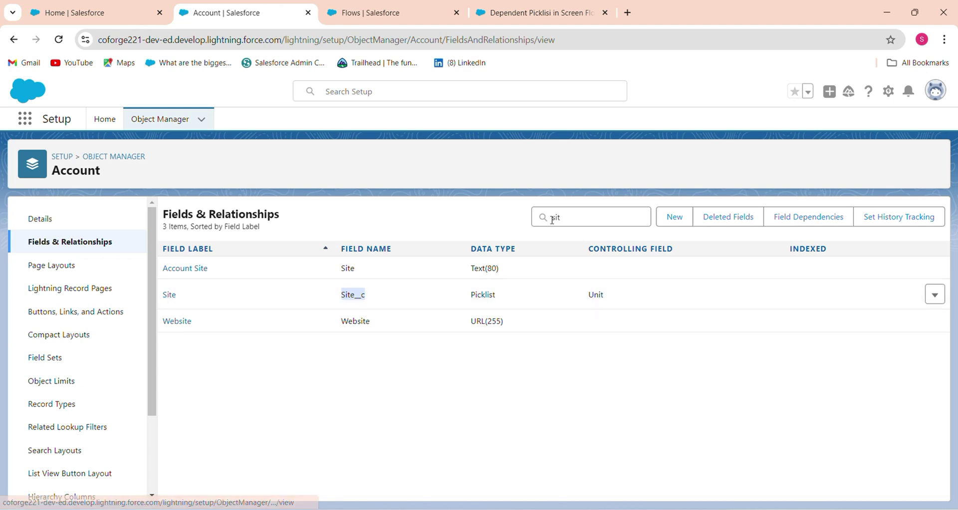
click(577, 215)
key(BackSpace)
key(BackSpace)
key(BackSpace)
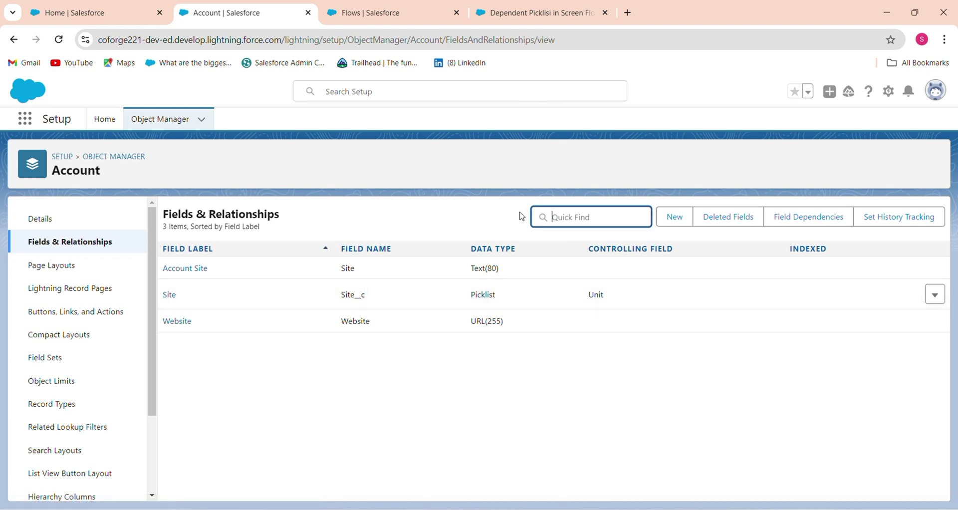
text(unit)
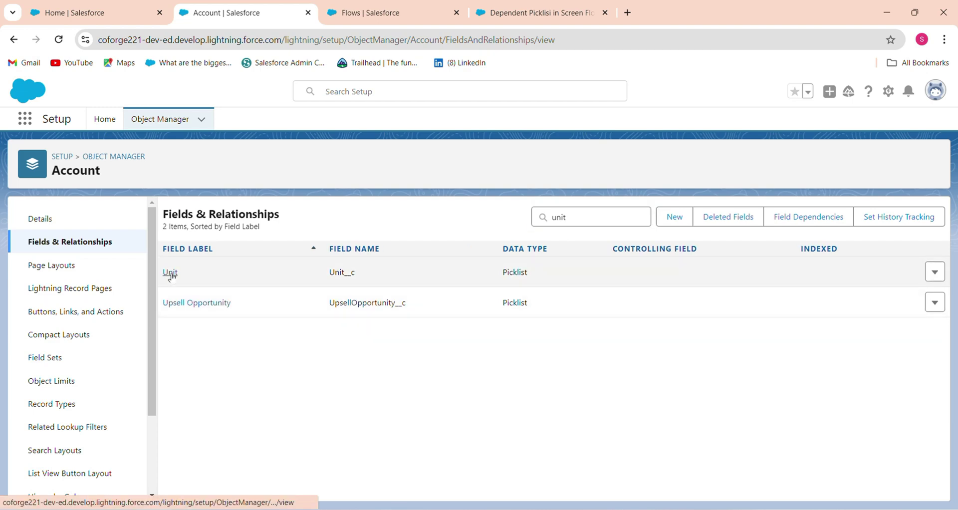
click(171, 275)
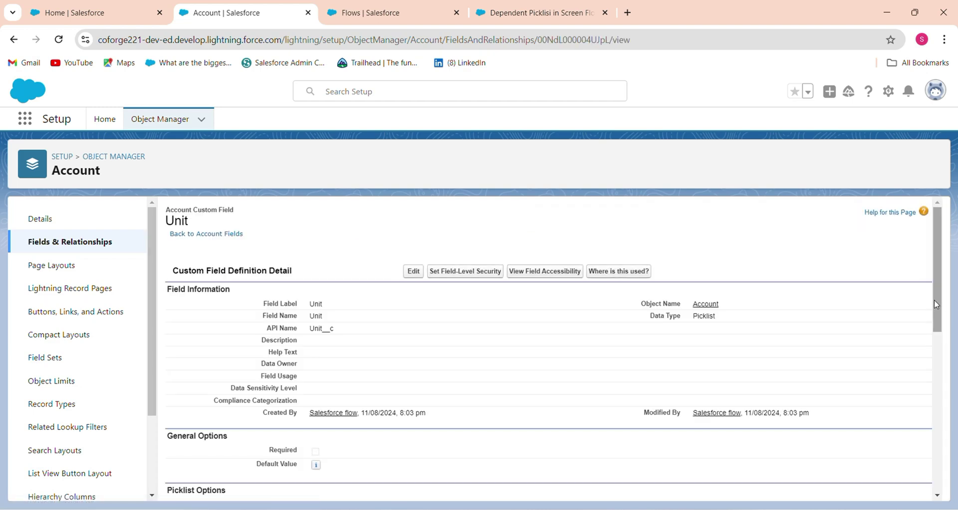
drag(935, 299, 120, 246)
Return to the Account fields list, search for "sit" and review the Site picklist field's values
click(111, 242)
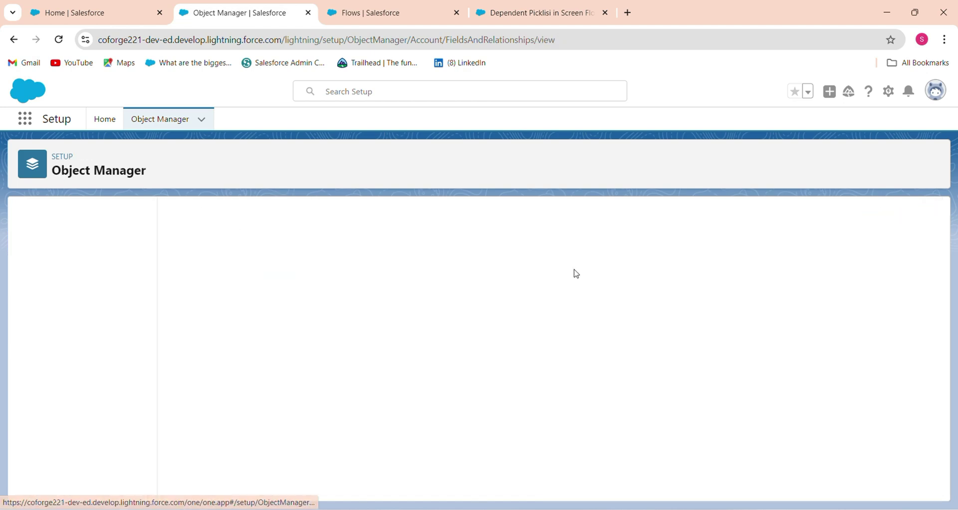
click(568, 218)
text(sit)
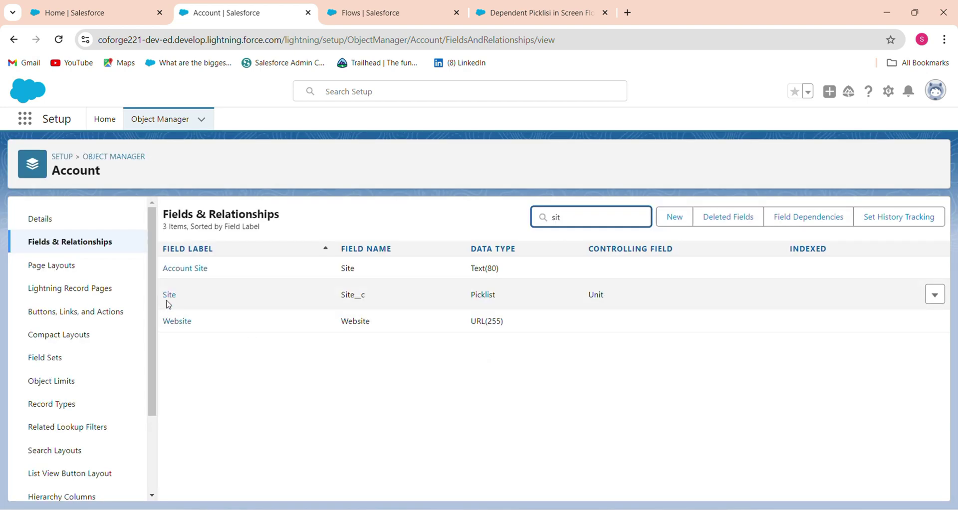
click(169, 301)
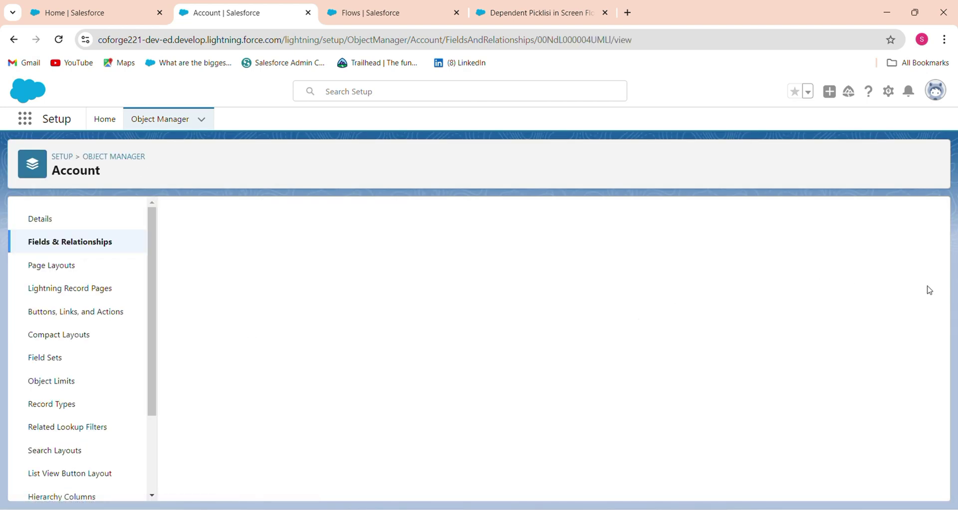
scroll(924, 424, down, 15)
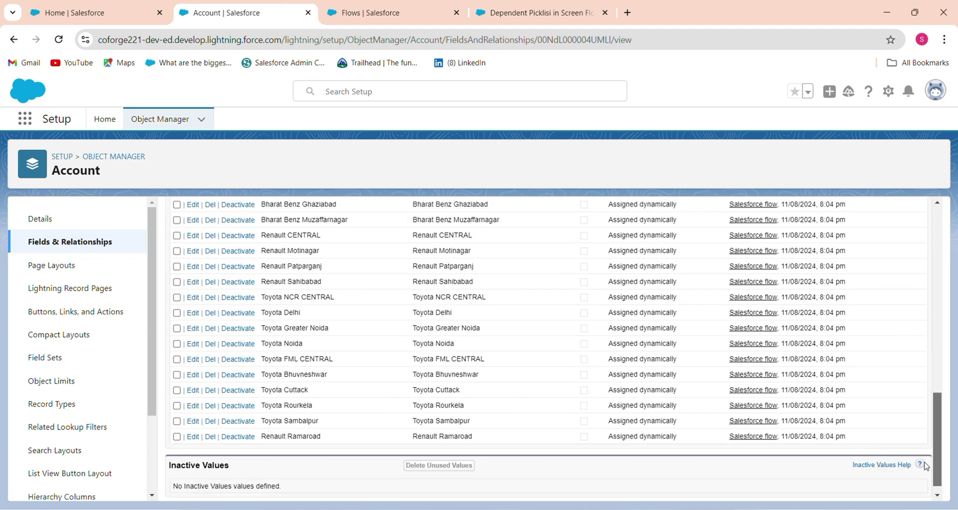
scroll(903, 299, up, 15)
Open the Account field dependency between Unit and Site for editing and examine which Site values each Unit includes
click(48, 245)
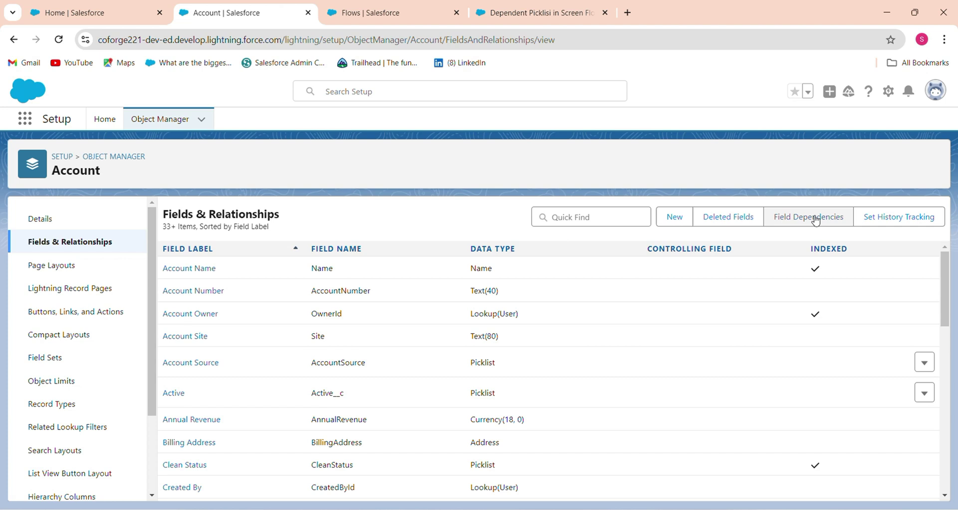
click(815, 221)
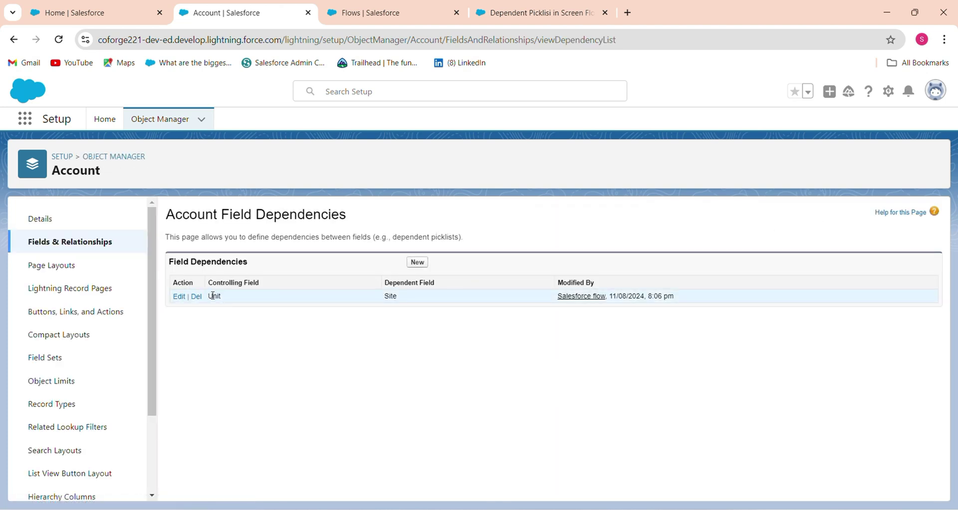
click(178, 297)
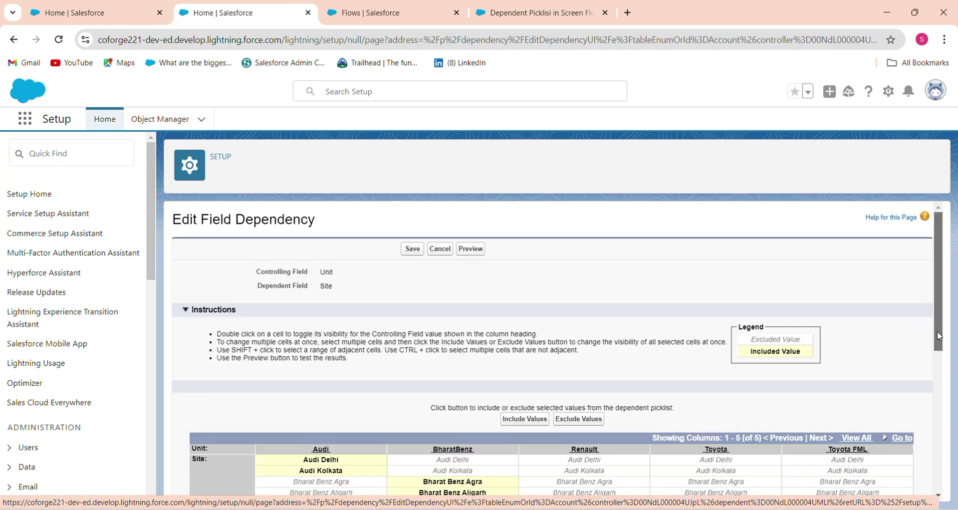
scroll(894, 324, down, 3)
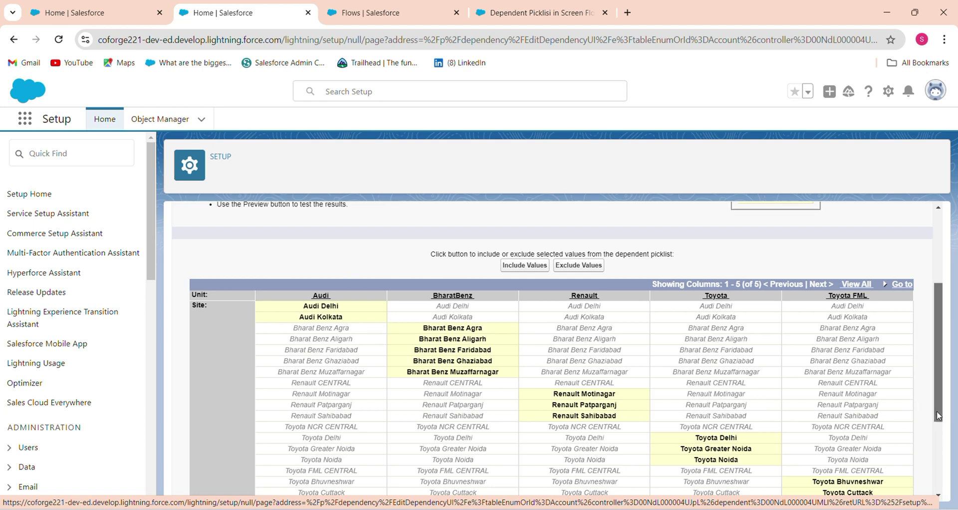
scroll(937, 409, down, 2)
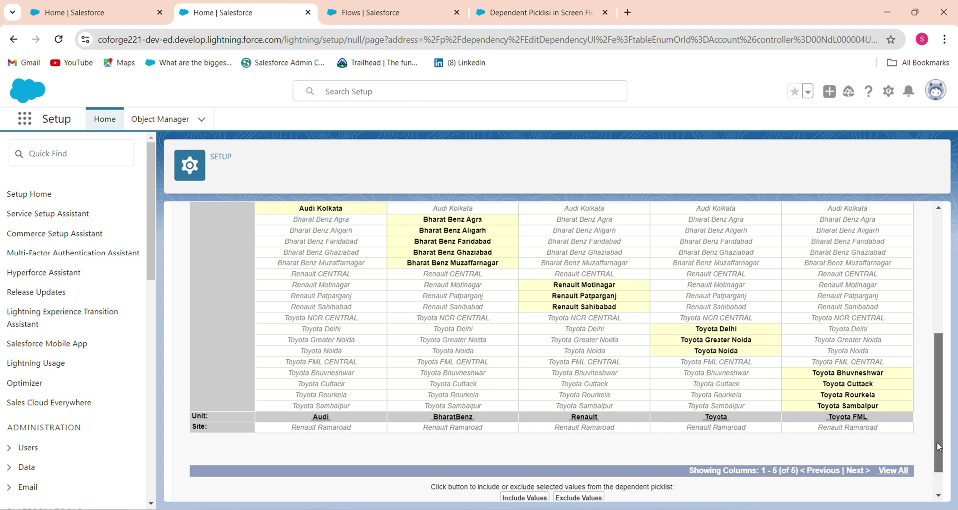
scroll(937, 441, down, 1)
Save the Unit–Site field dependency and switch back to the Sales Home page with the flow
click(517, 459)
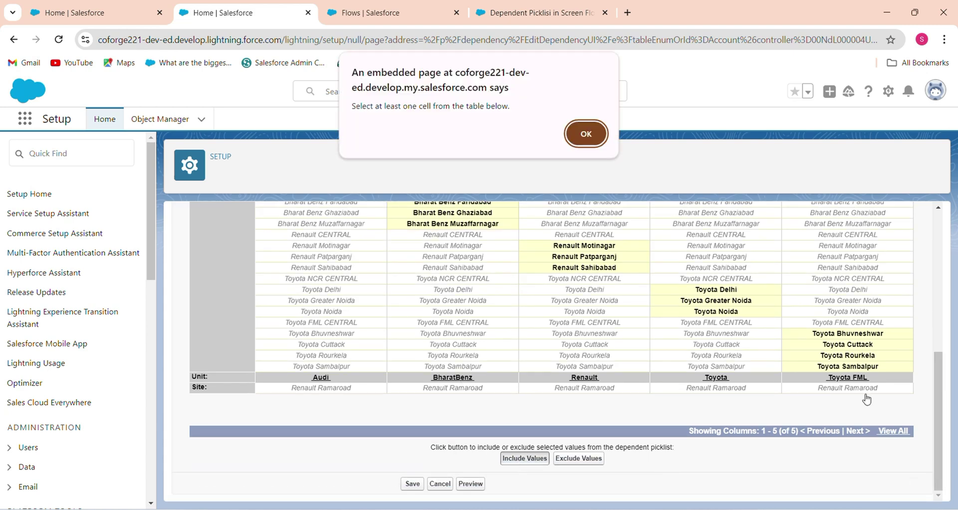
click(573, 128)
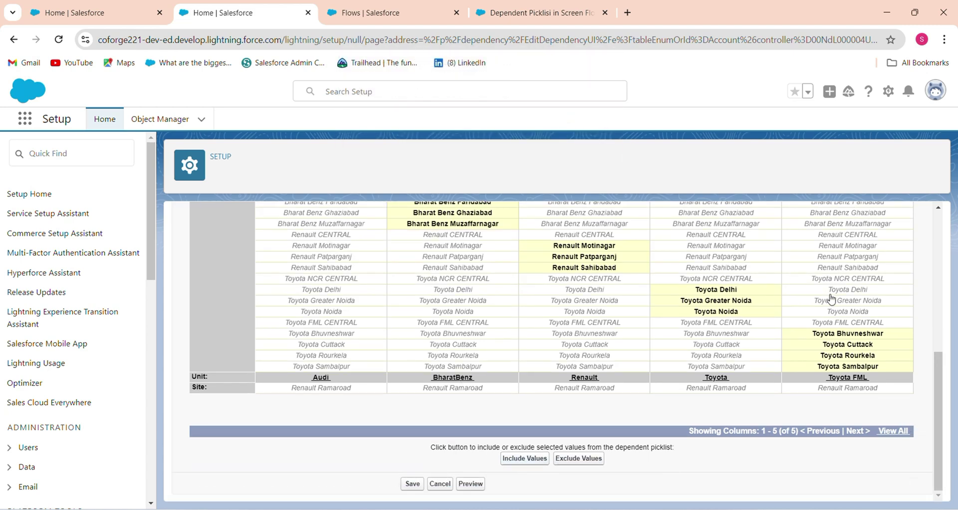
drag(935, 359, 921, 204)
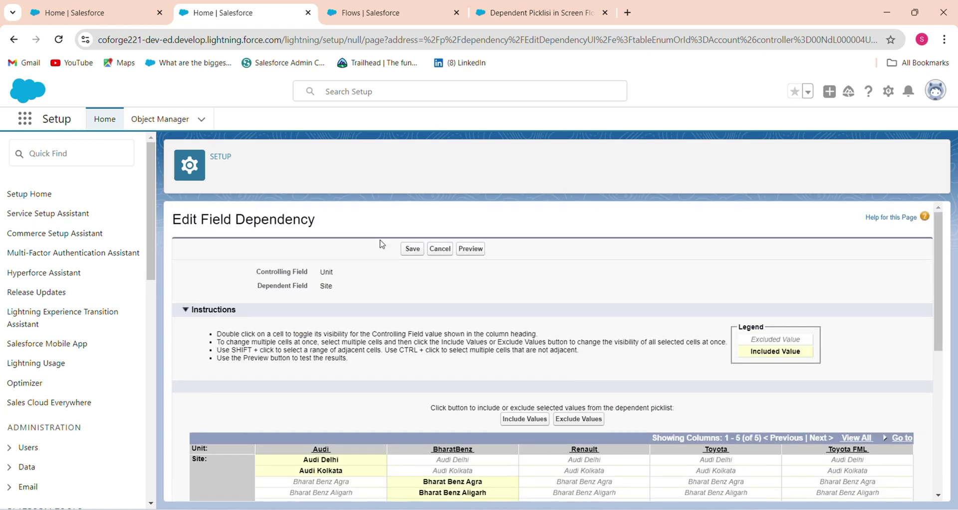
click(415, 250)
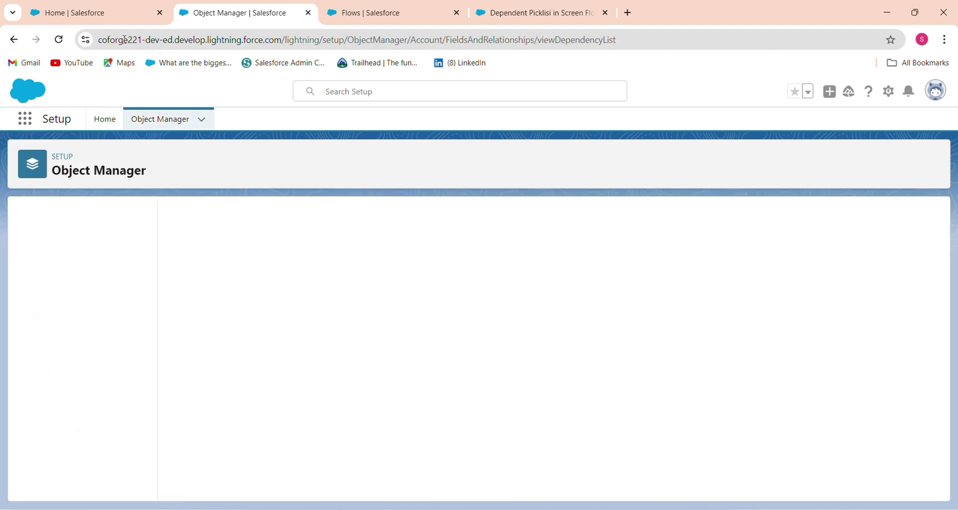
click(84, 6)
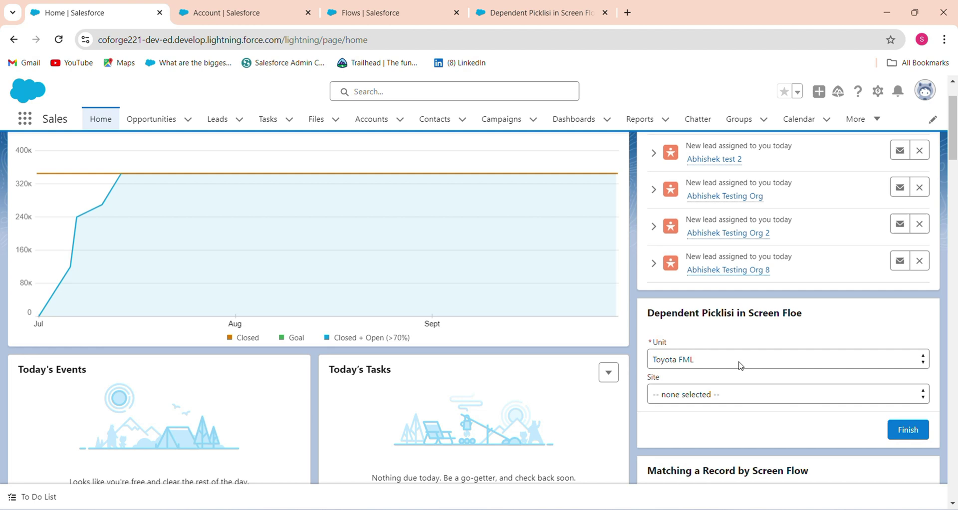